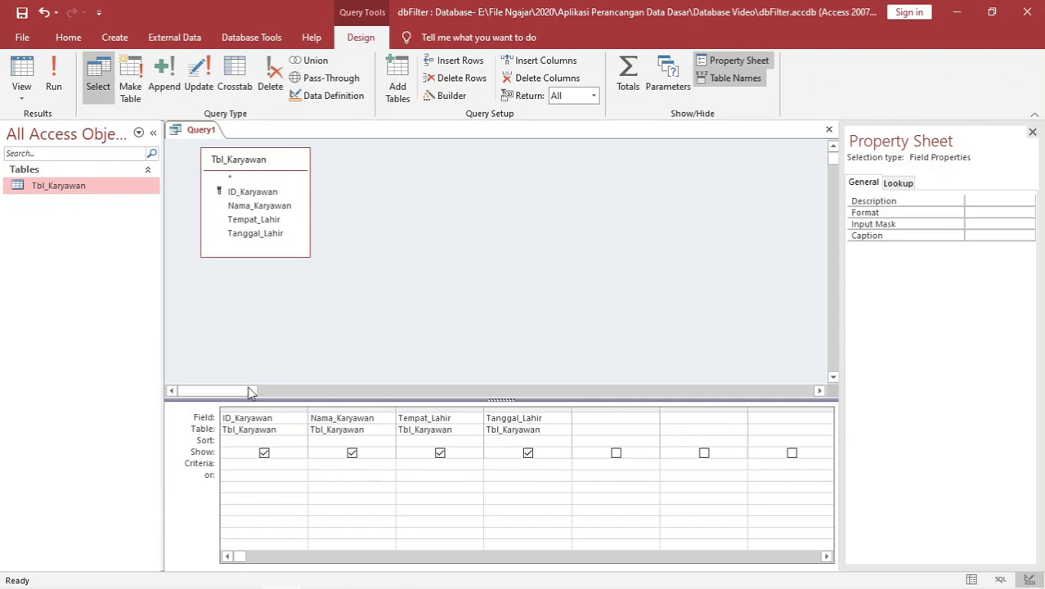
Run the query to view the Tanggal_Lahir dates and return to its Design View.
left_click(52, 86)
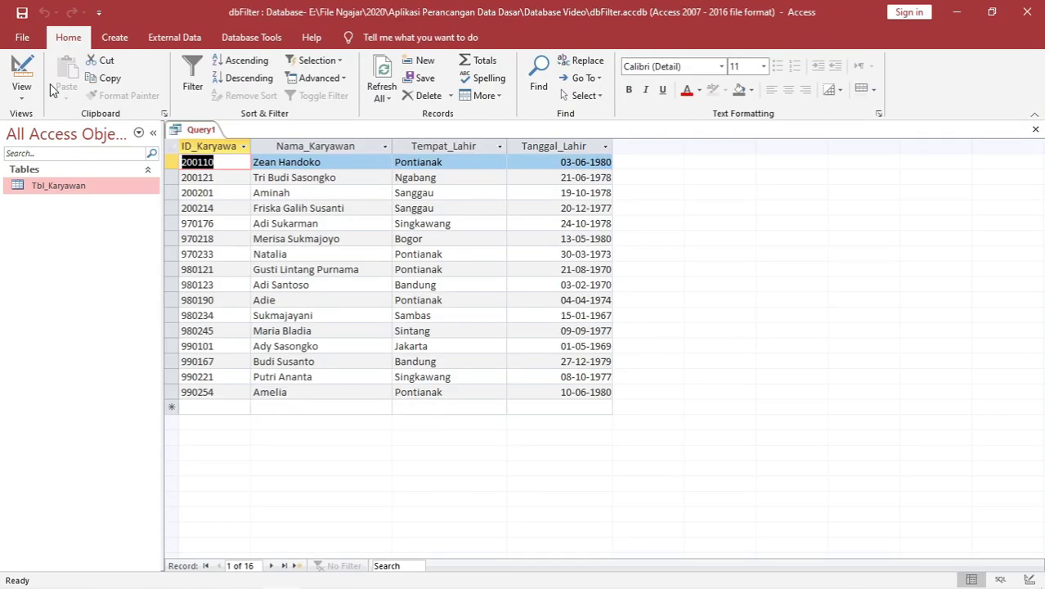
left_click(606, 163)
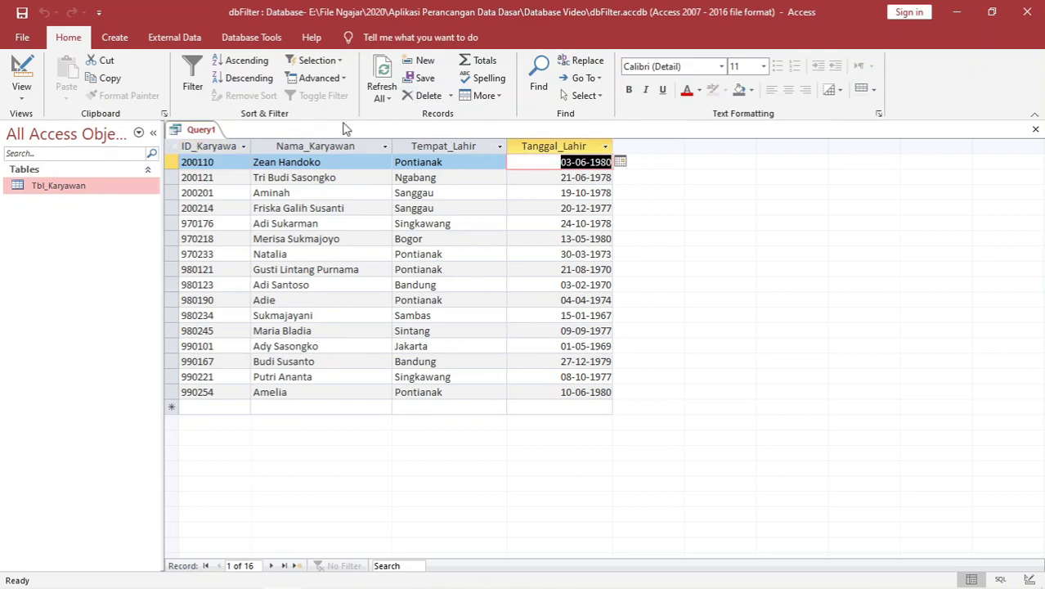
right_click(206, 131)
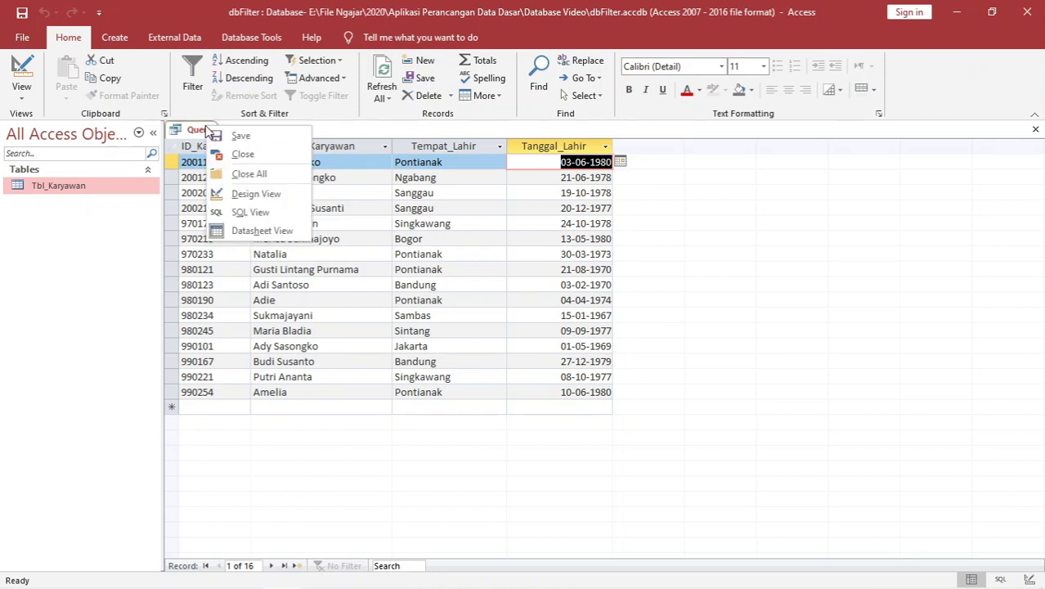
left_click(241, 194)
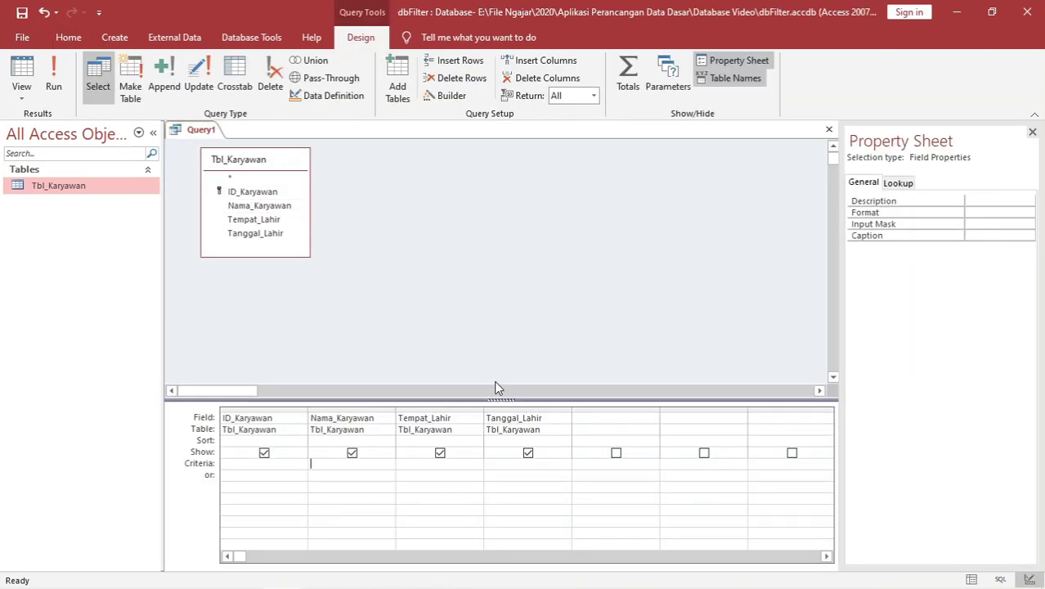
left_click(522, 418)
left_click(525, 464)
left_click(543, 471)
left_click(542, 466)
Switch to Notepad and write the heading "Rentang Nilai" on the first line.
key("alt+Tab")
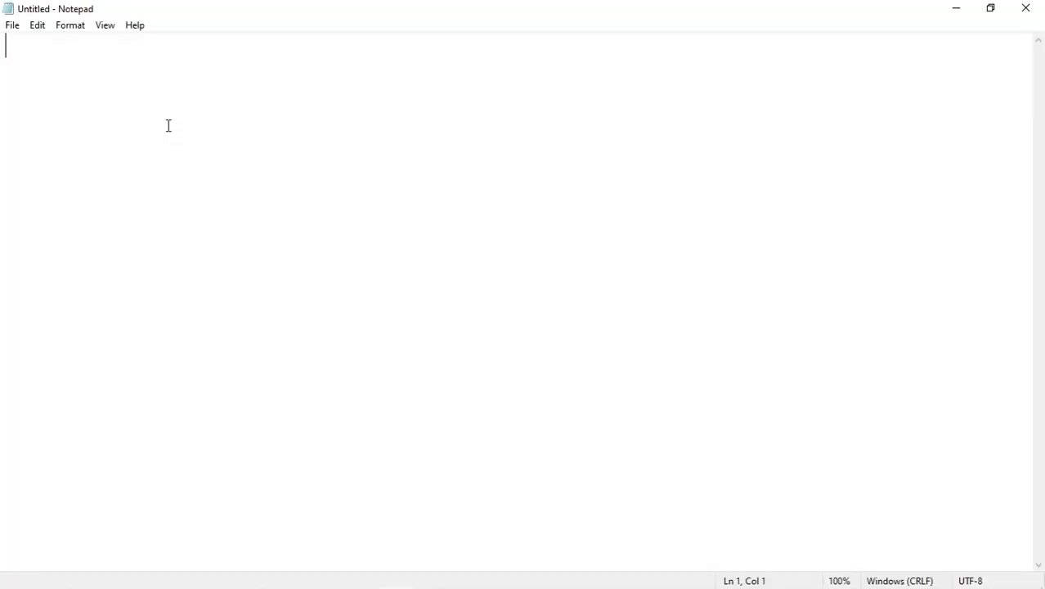
type("Rent")
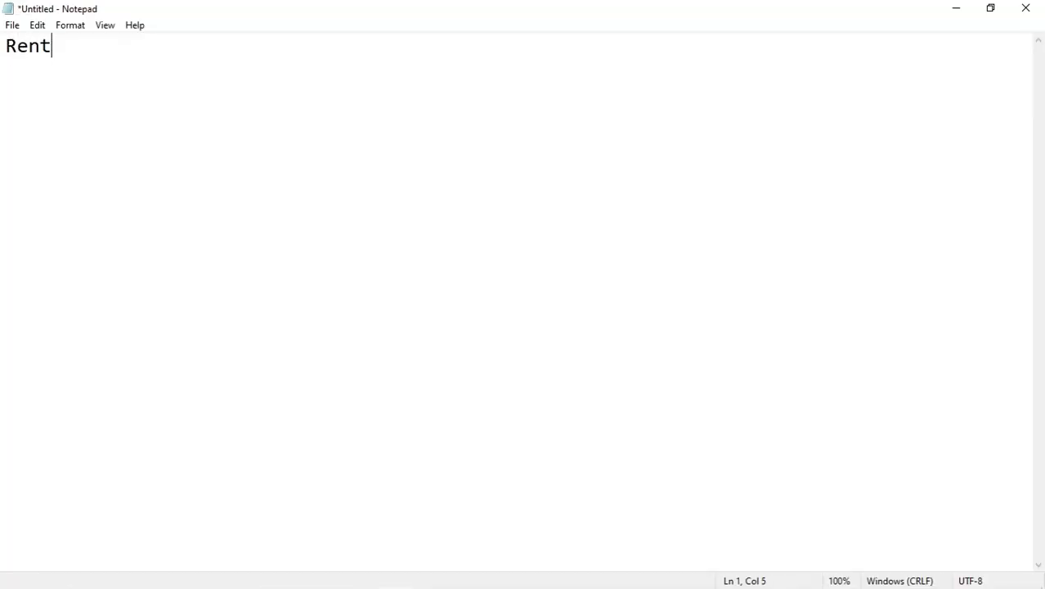
type("ang Nilai")
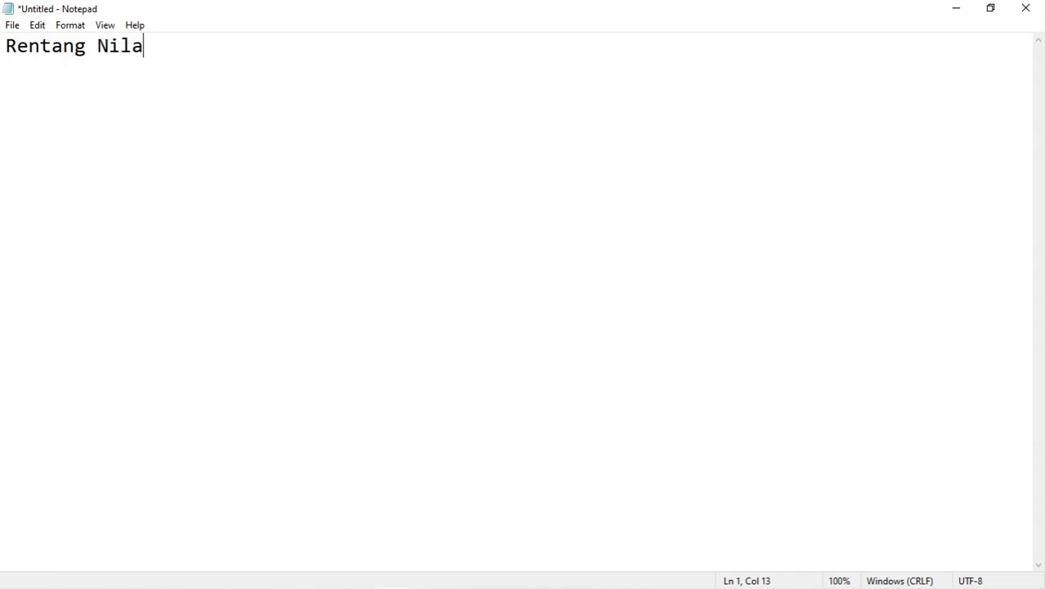
key("Return")
Add the line "Between ... and ..." and the operator line ">, <, >=, <=" under the heading.
type("Between .")
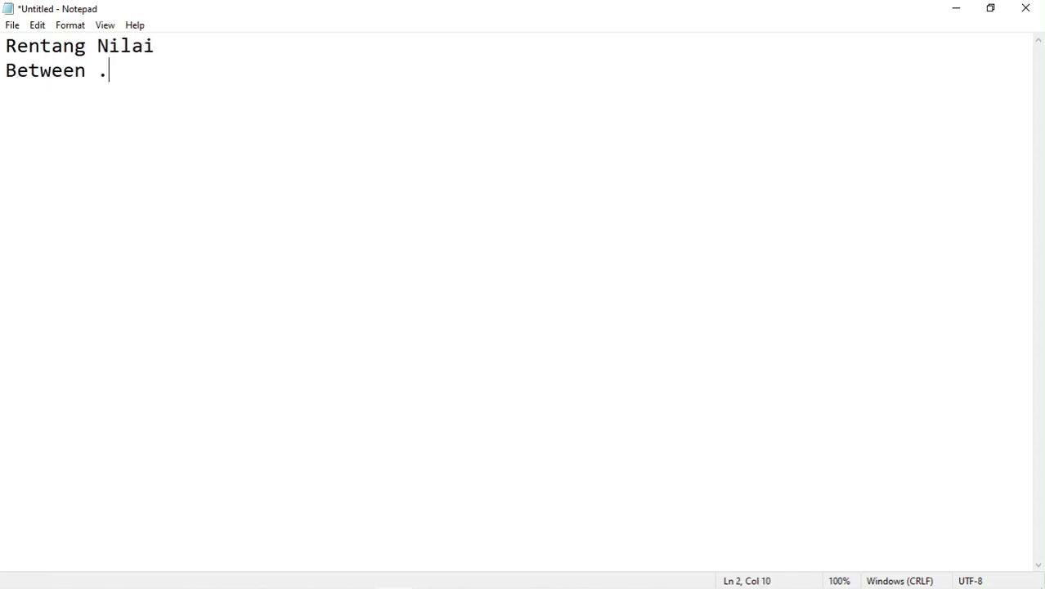
type(".. and ...")
key("Return")
type(">")
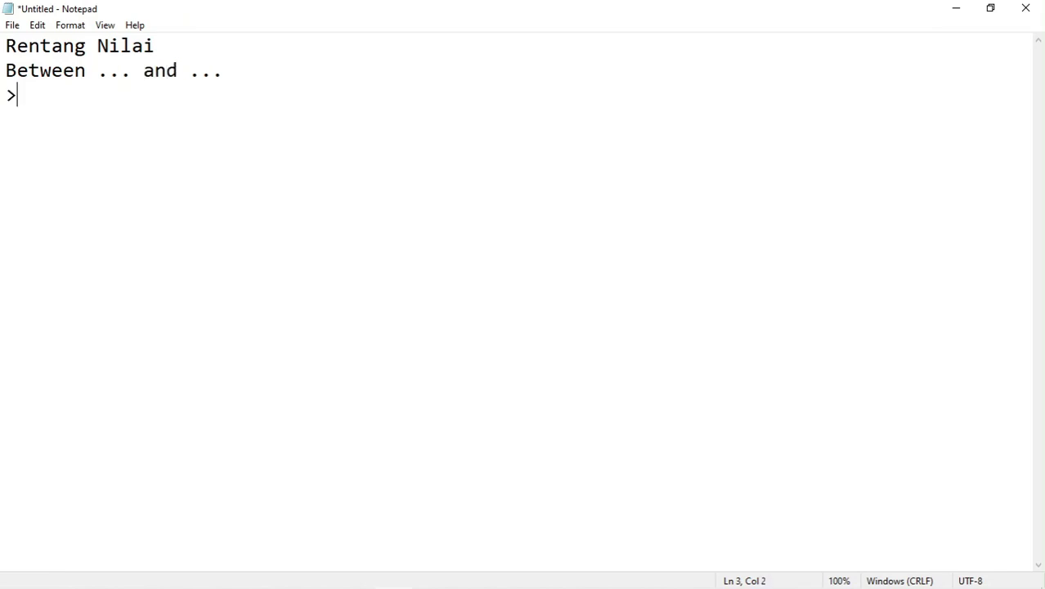
type(", <, >=, <=")
key("Return")
Insert blank lines below the "Rentang Nilai" heading and write the example range "1-10" there.
left_click(176, 43)
key("Return")
key("Return")
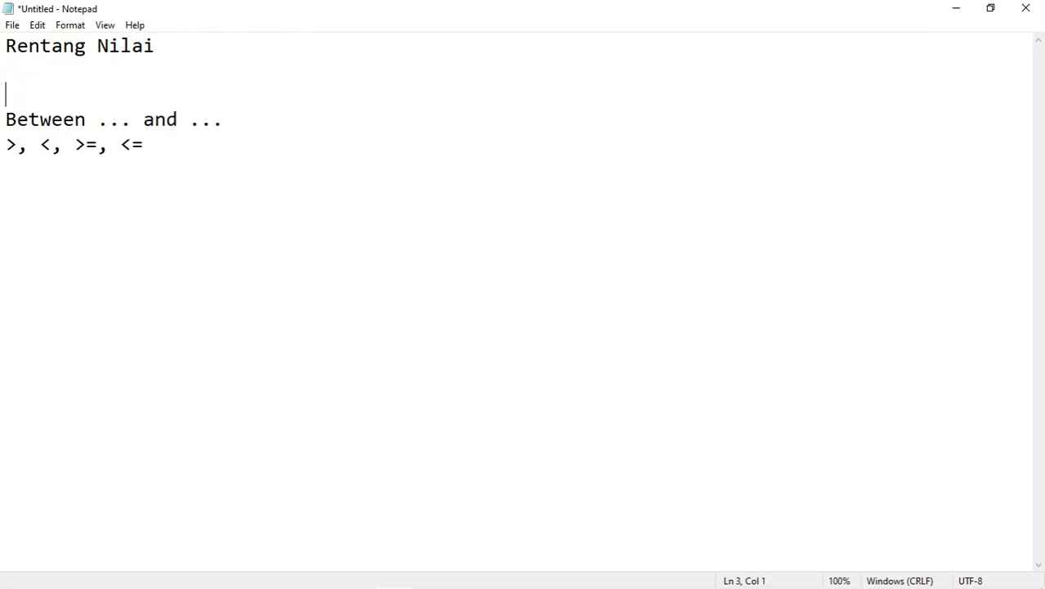
key("Up")
key("Return")
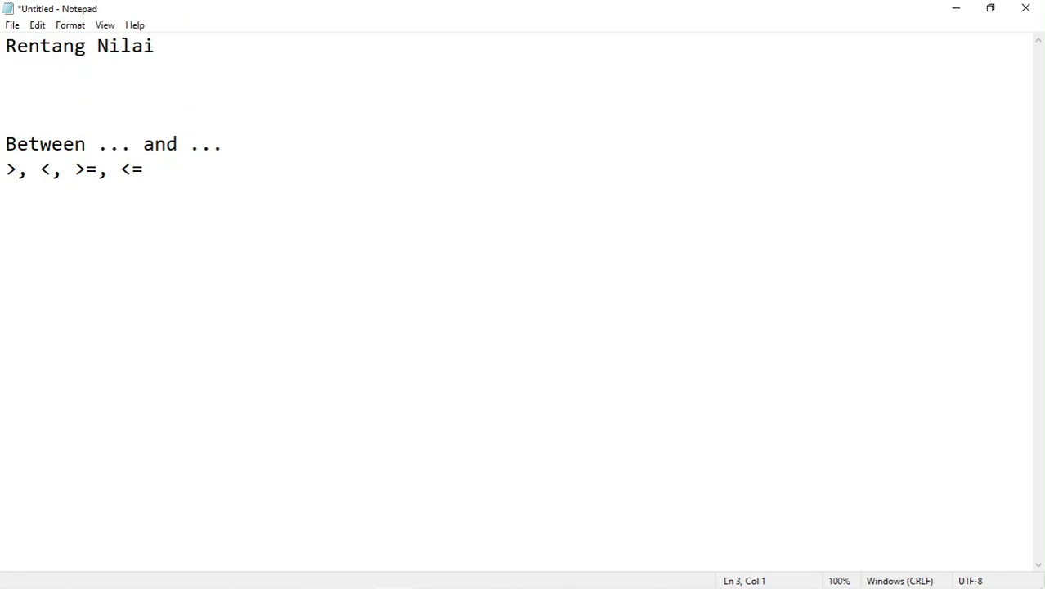
type("1-10")
key("Return")
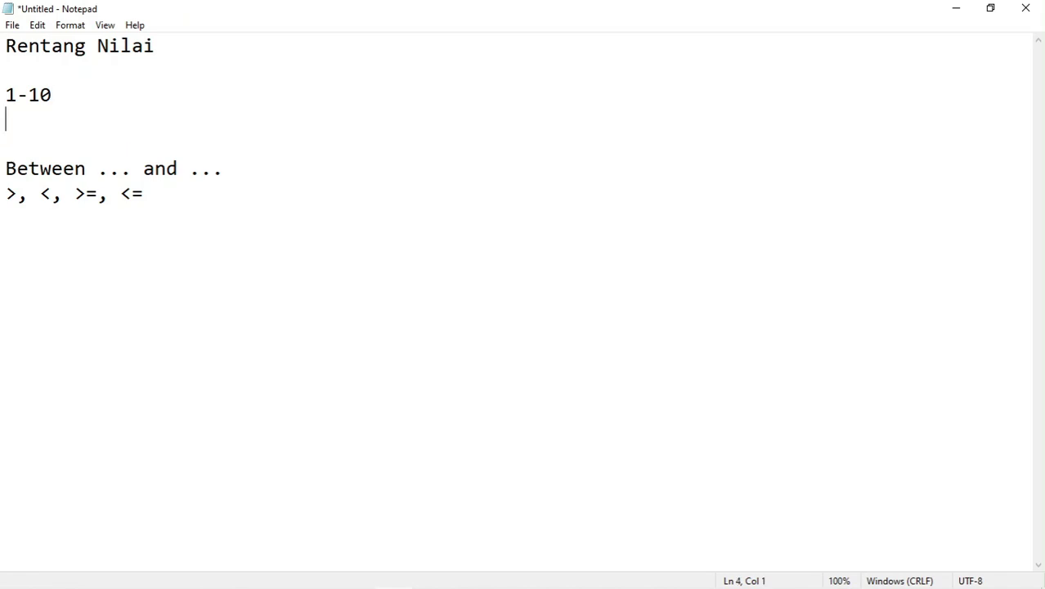
Write "Between 1 and 10" and ">1 and <10" on separate lines below the "1-10" range.
type("Betwe")
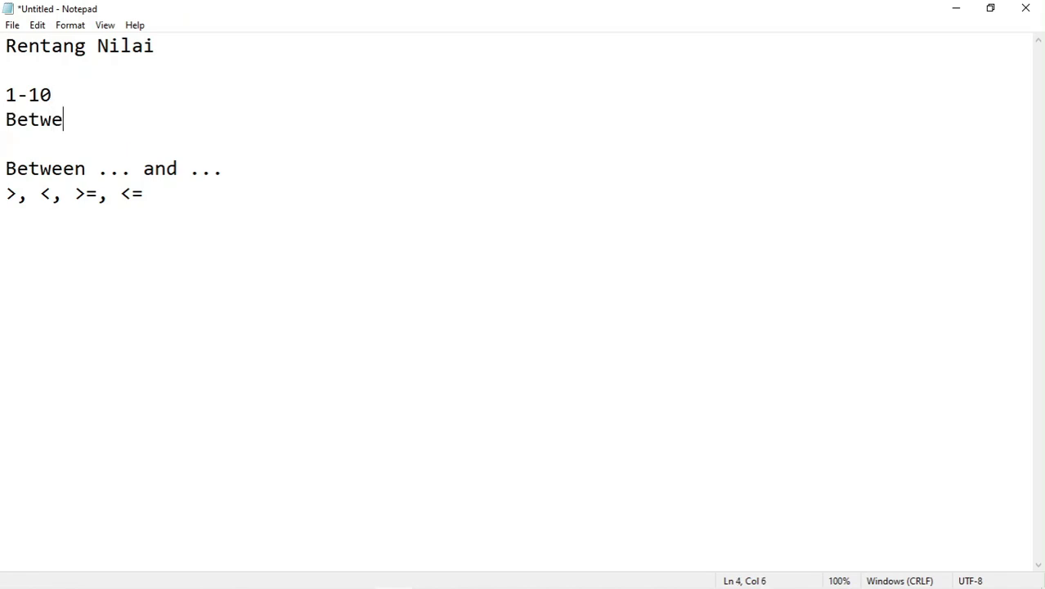
type("en 1 a")
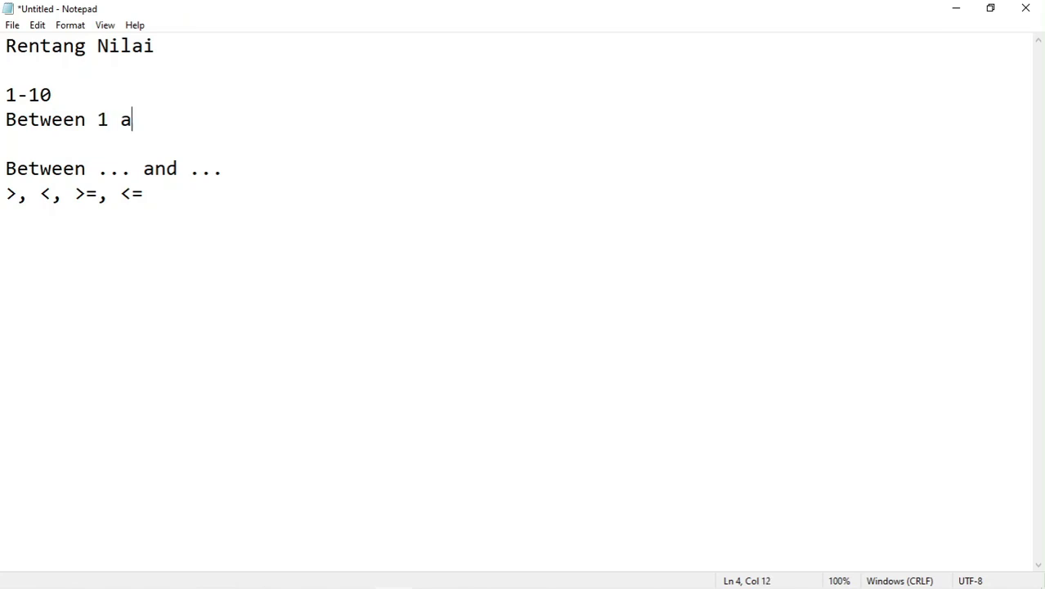
type("nd 10")
key("Return")
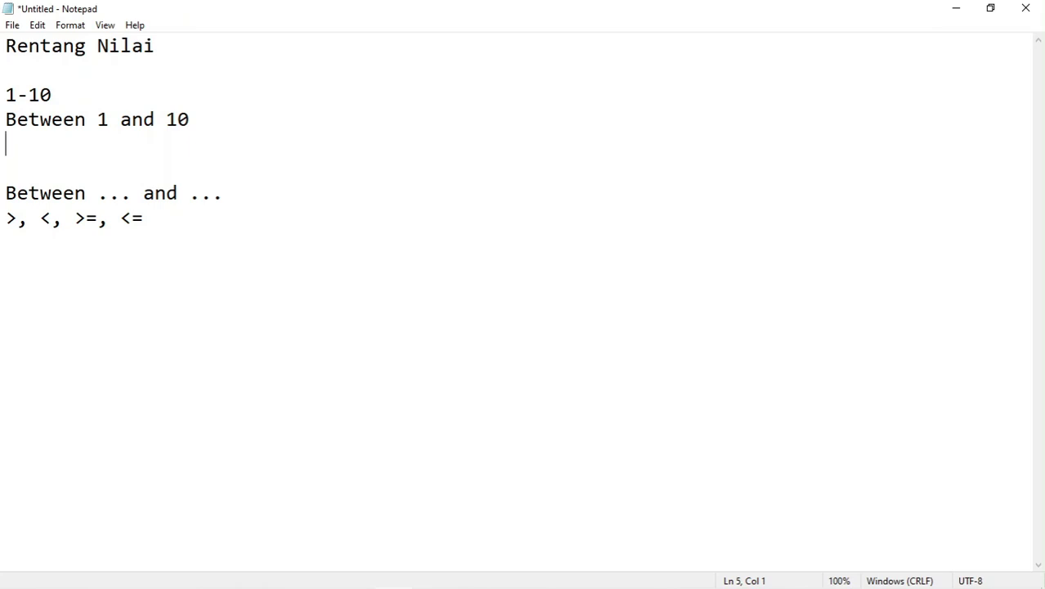
type(">1 and <")
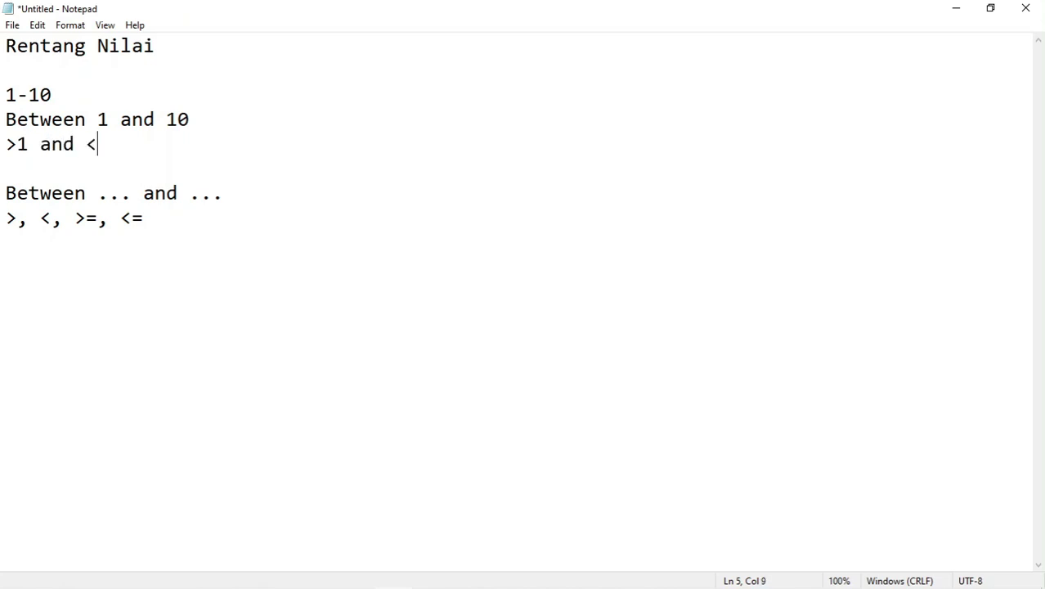
type("10")
Add the label "Nilai" directly above "1-10" and separate it from the heading with a blank line.
key("Left")
key("Left")
key("Left")
key("Left")
key("Up")
key("Up")
key("Left")
key("Up")
type("Nilai")
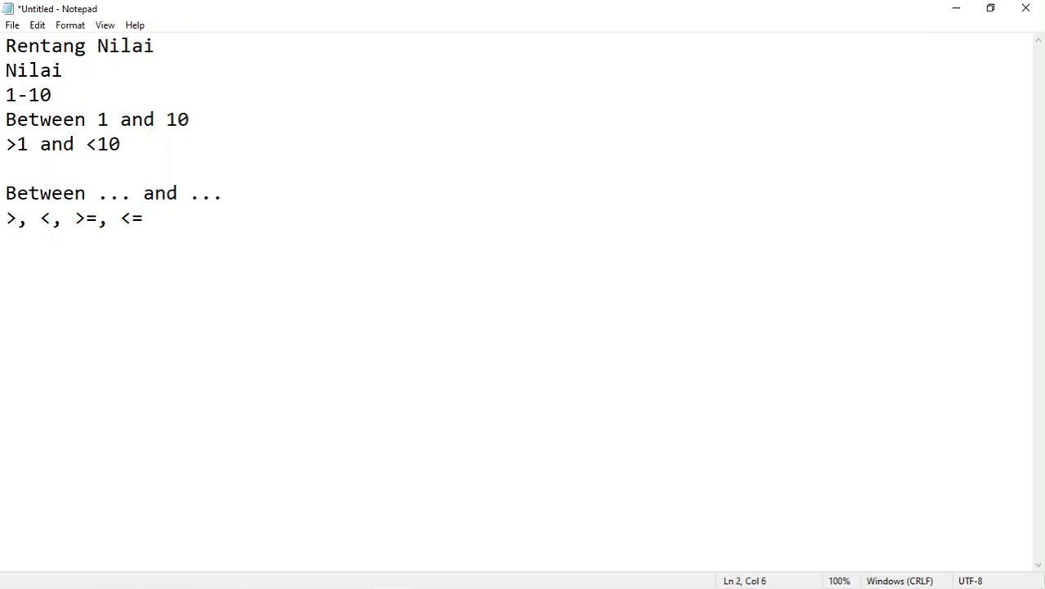
key("Up")
key("Right")
key("Right")
key("Right")
key("Right")
key("Right")
key("Right")
key("Right")
key("Right")
key("Return")
Prefix the "Between 1 and 10" line with "Nilai" and a space.
key("Down")
key("Down")
key("Down")
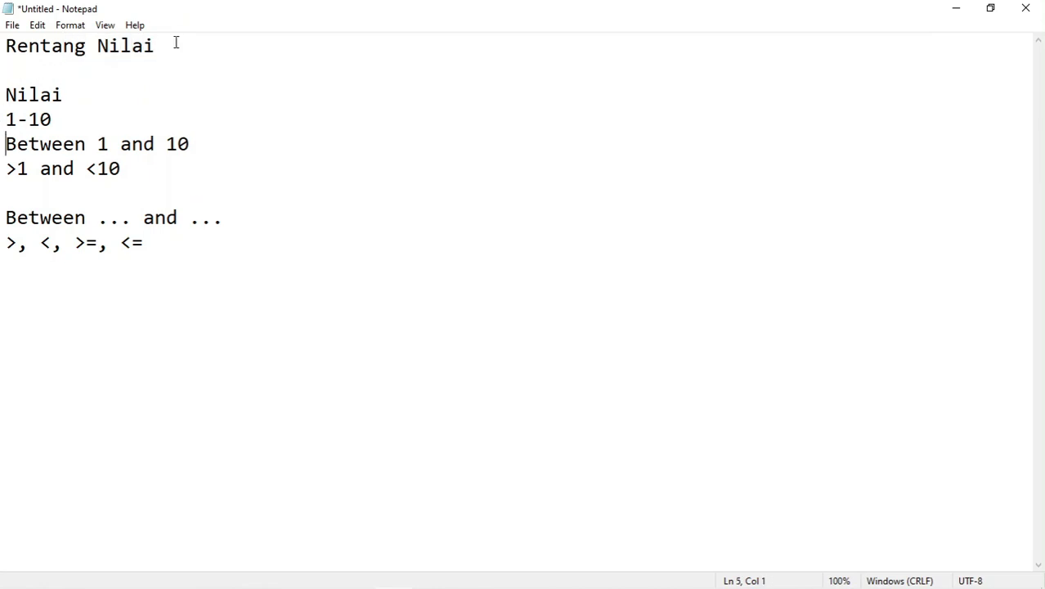
type("Nilai")
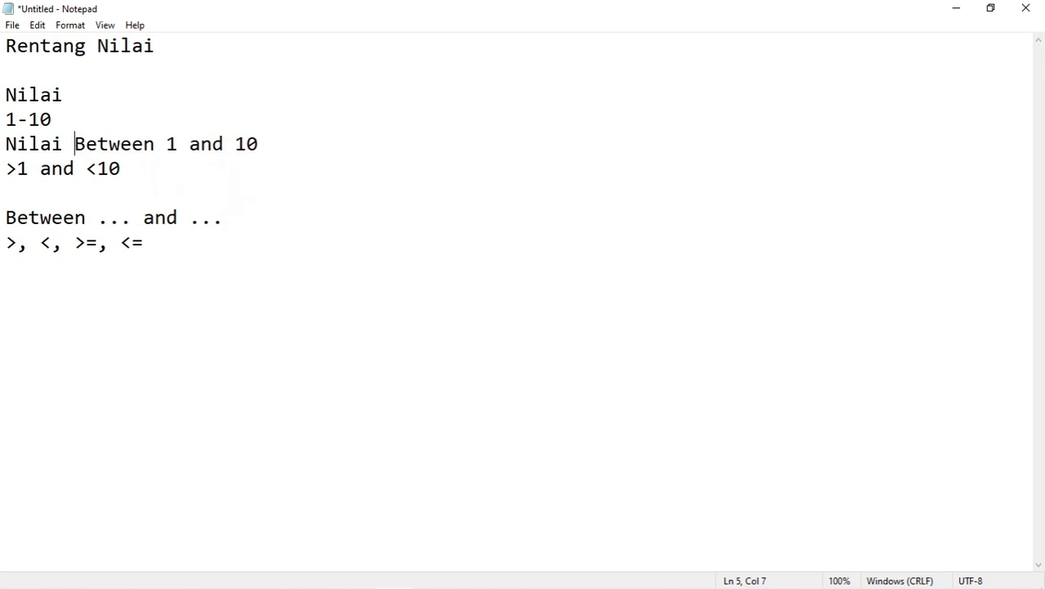
Append "--> Calculated field" to the end of the "Nilai Between 1 and 10" line.
key("Left")
key("Left")
key("Left")
key("Right")
key("Right")
key("Right")
key("Right")
key("Right")
key("Right")
key("Right")
key("Right")
key("Right")
key("Right")
key("Right")
key("Right")
key("Right")
key("Right")
key("Right")
key("Right")
key("Right")
key("Right")
key("Right")
type("--> Calculated field")
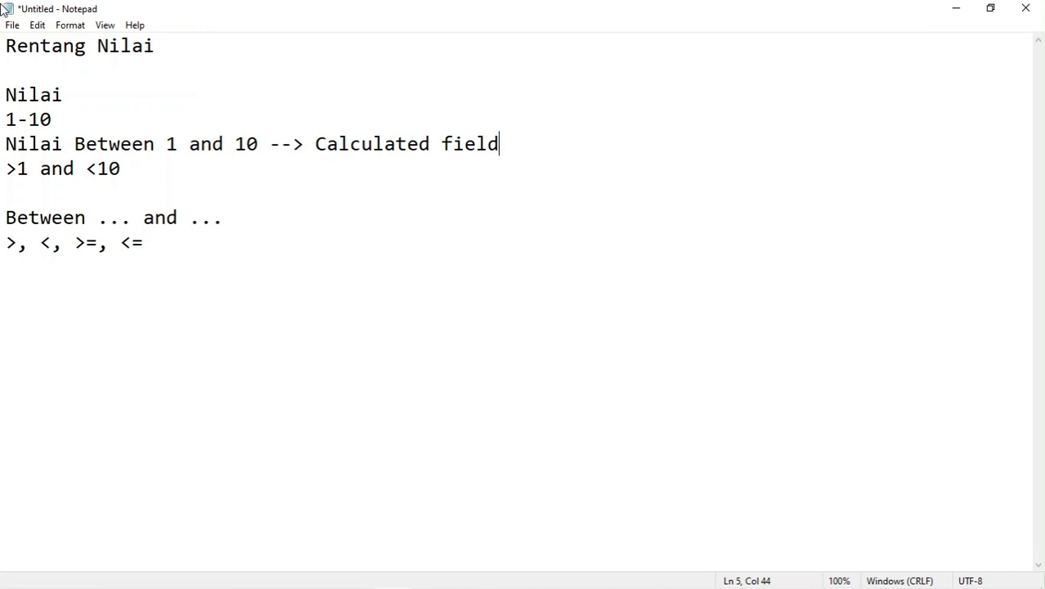
Highlight the field name "Nilai" and the expression "Between 1 and 10" on the Calculated field line.
double_click(41, 142)
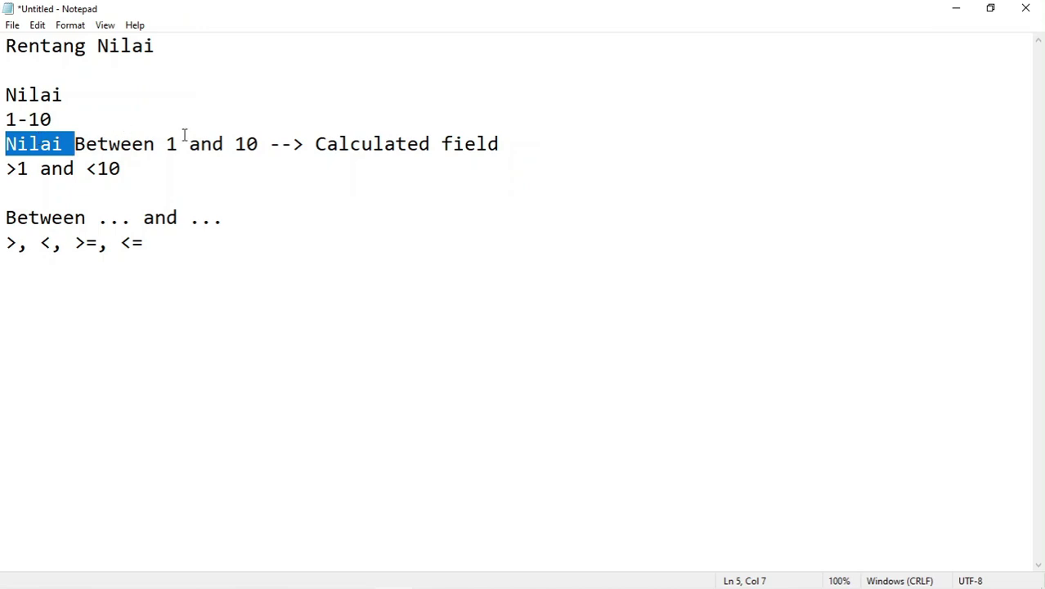
left_click(123, 148)
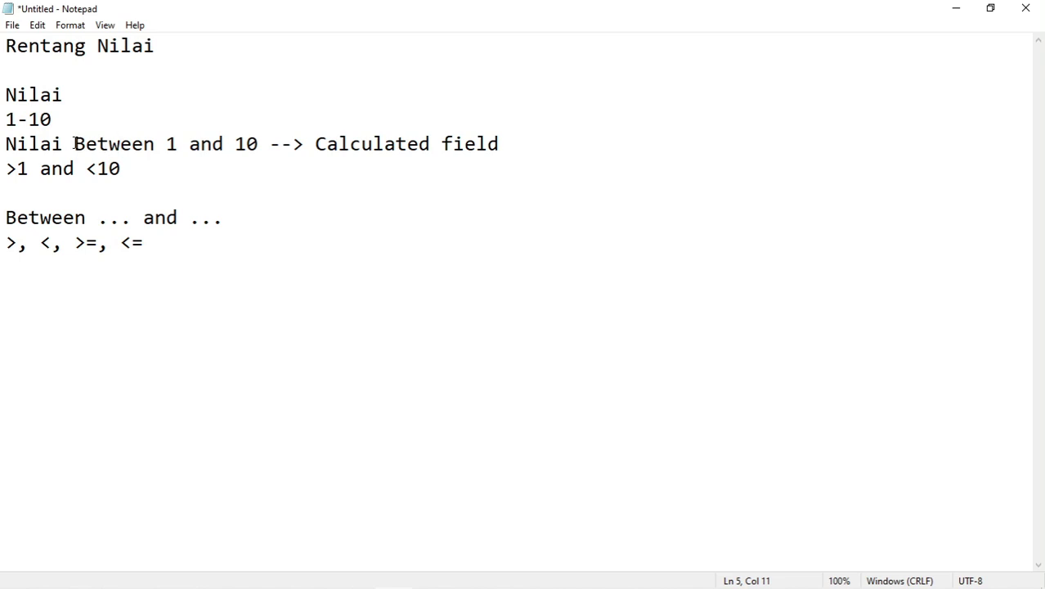
left_click_drag(75, 144, 260, 144)
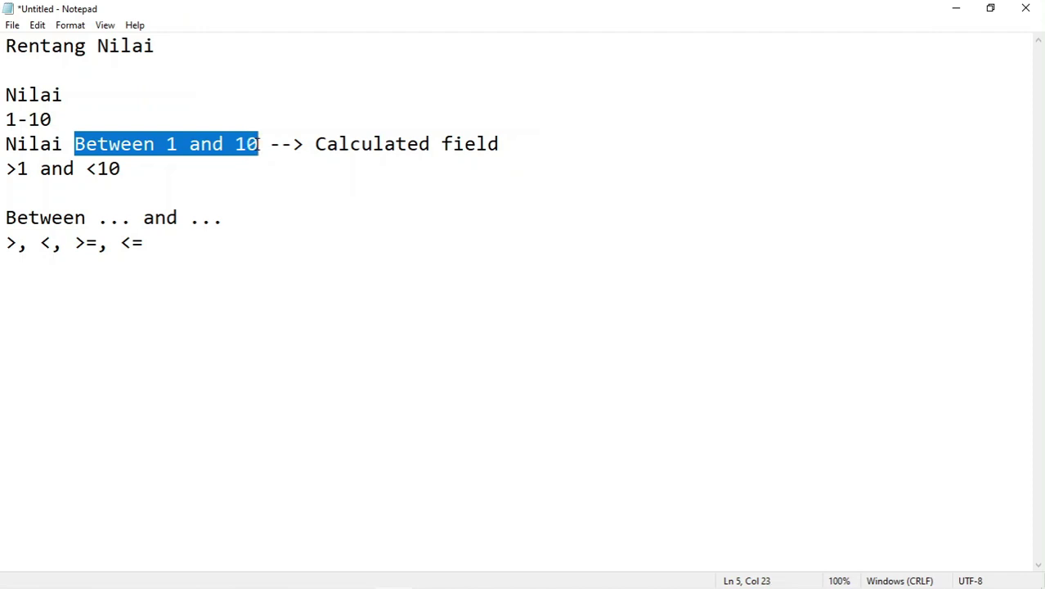
Insert "Nilai" at the start of the ">1 and <10" line.
left_click(144, 172)
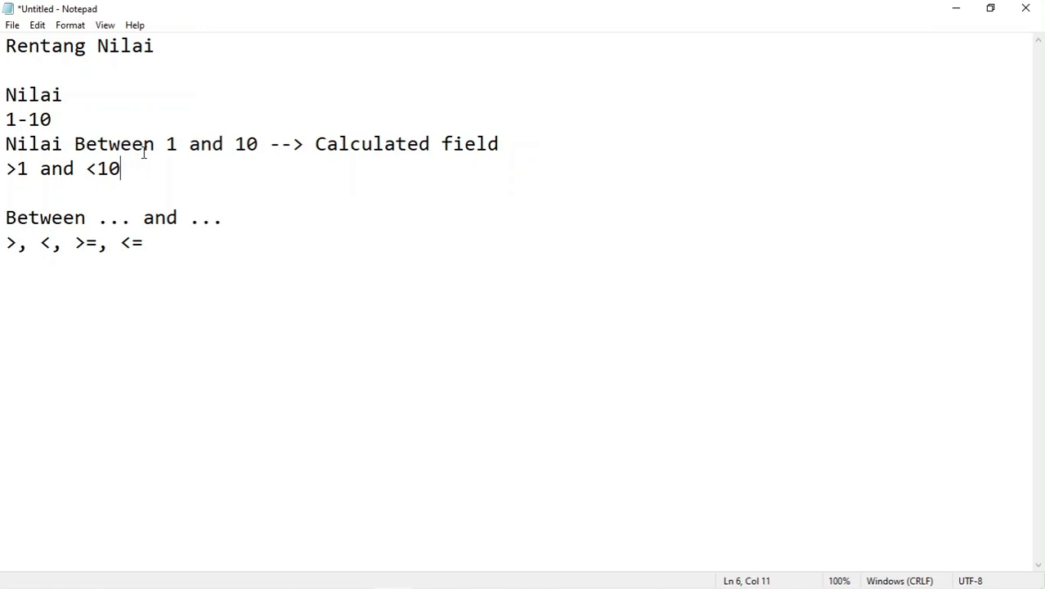
key("Left")
key("Left")
key("Left")
key("Left")
key("Left")
key("Left")
key("Left")
key("Left")
key("Left")
key("Left")
key("Left")
key("Right")
type("Nilai")
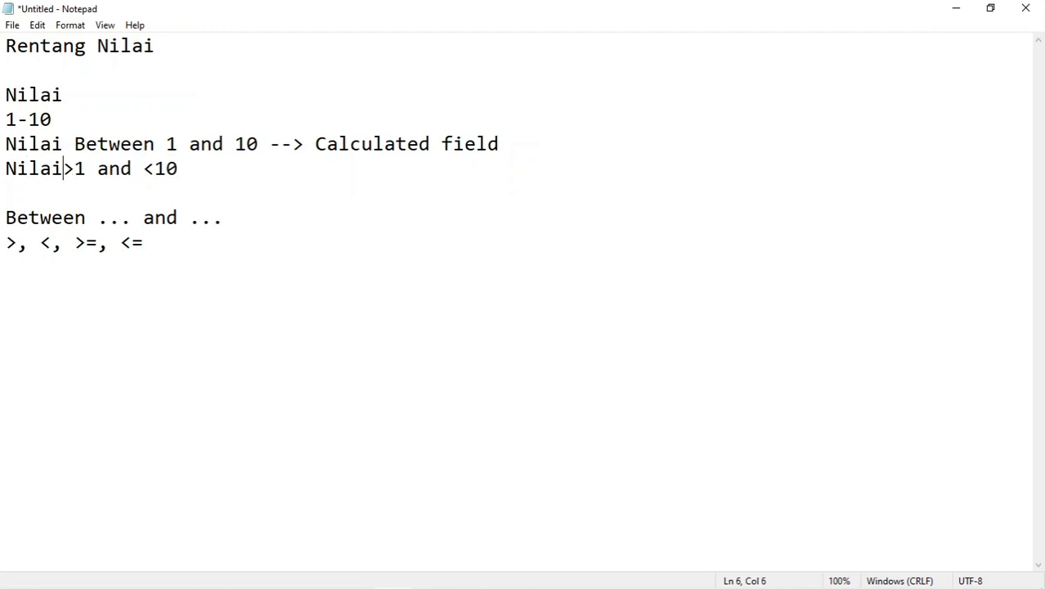
Insert "Nilai" before "<10" in the comparison line.
key("Right")
key("Right")
key("Right")
key("Right")
key("Right")
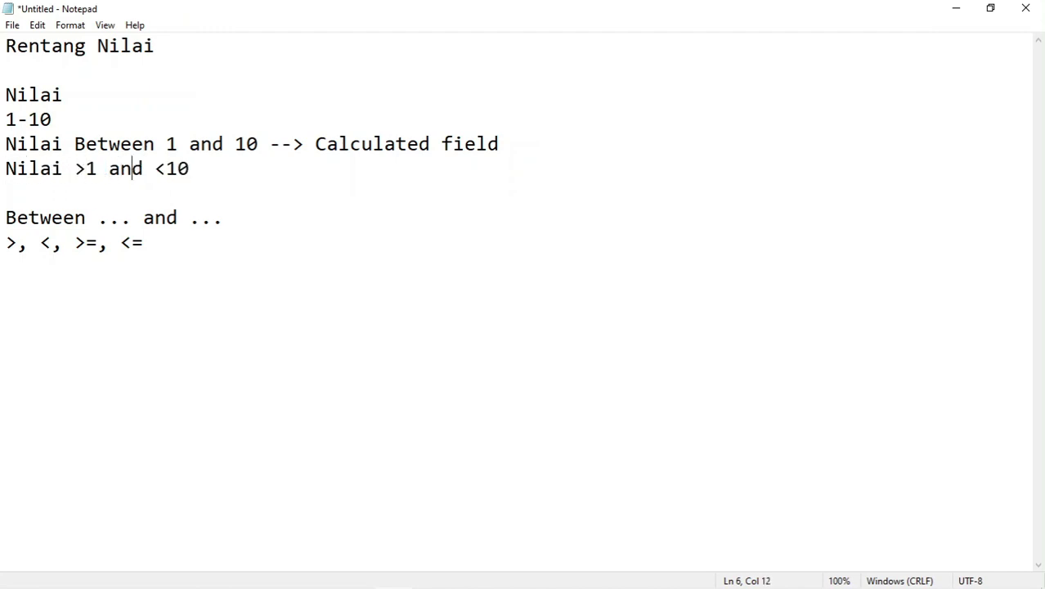
key("Right")
key("Right")
type("Nilai")
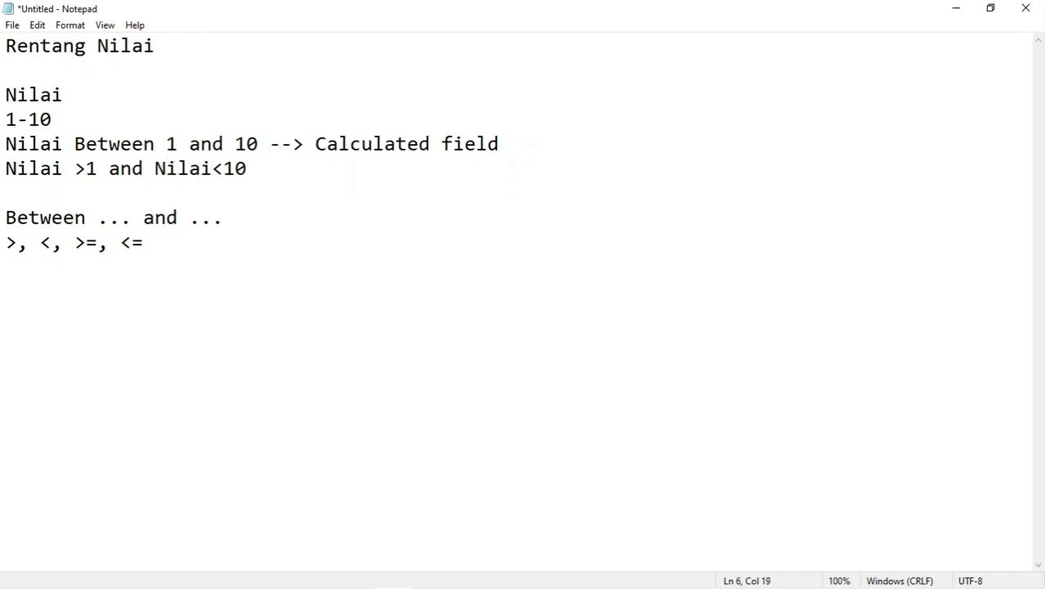
Make both comparisons inclusive so the line reads "Nilai >=1 and Nilai<=10".
key("Left")
key("Left")
key("Left")
key("Left")
key("Left")
key("Left")
key("Left")
key("Left")
key("Left")
key("Left")
key("Left")
type("=")
key("Right")
key("Right")
key("Right")
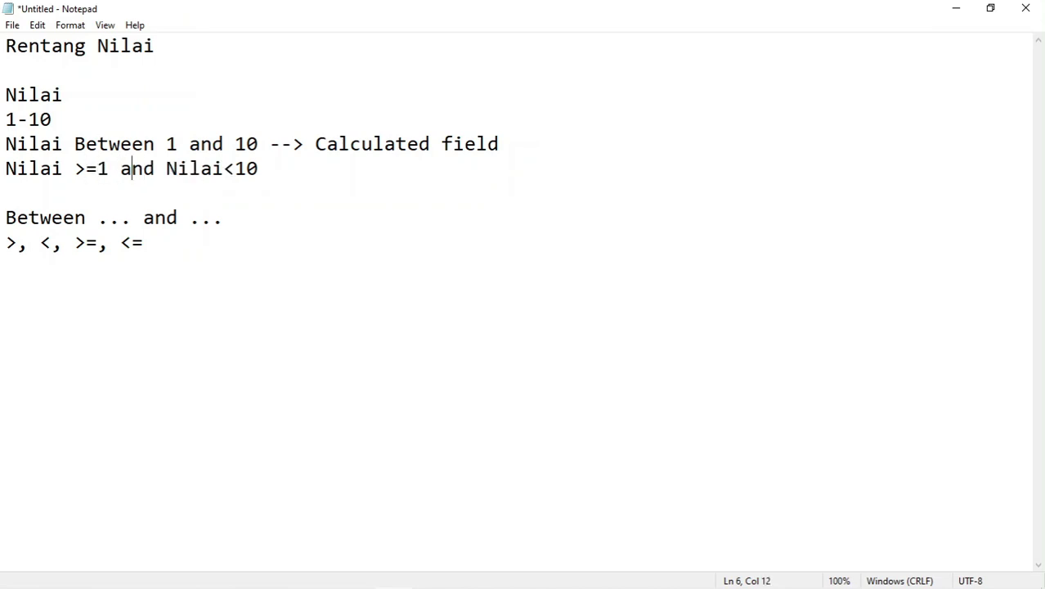
key("Right")
key("Right")
key("Right")
key("Right")
key("Right")
key("Right")
key("Right")
key("Right")
key("Right")
type("=")
Remove the equals sign from the ">=1" condition and put it back.
left_click_drag(151, 243, 10, 242)
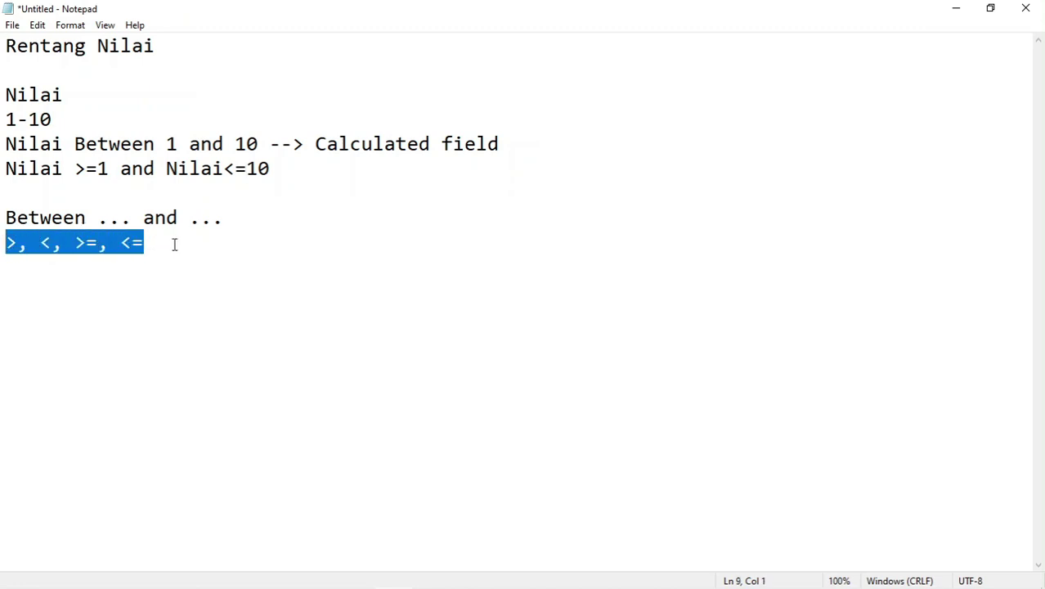
left_click(99, 169)
key("BackSpace")
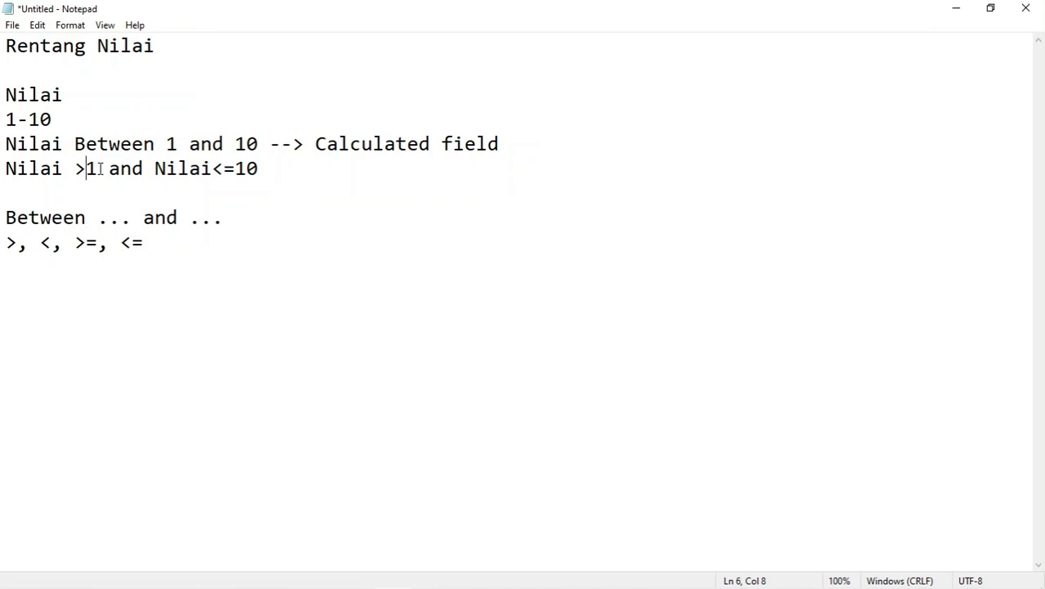
type("=")
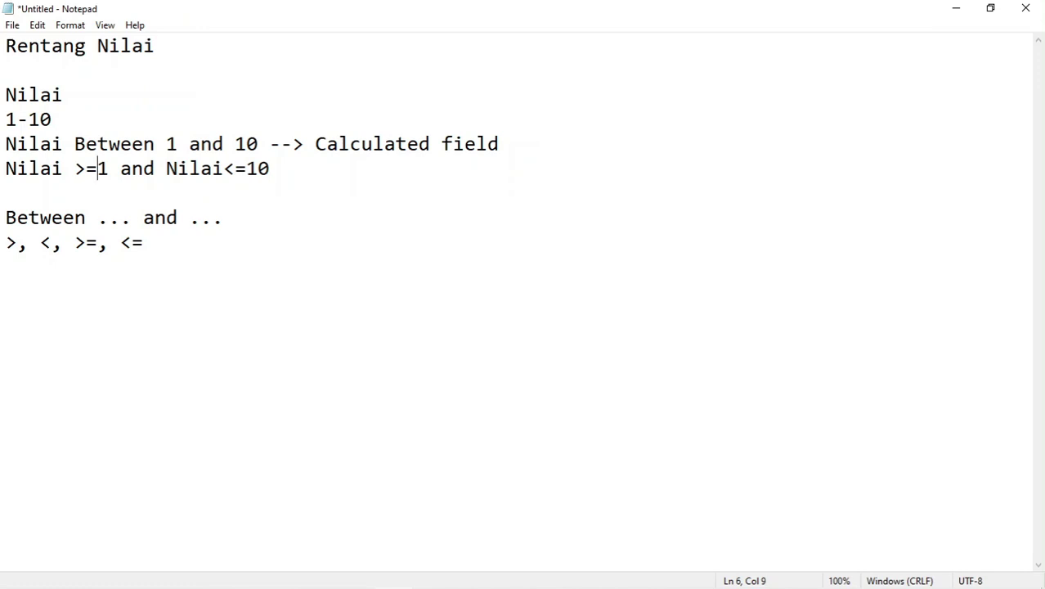
Highlight the operator list, the ">=1" condition and the "<=" operator to compare them.
key("Right")
key("Right")
key("Right")
key("Right")
key("Right")
key("Right")
key("Right")
key("Right")
key("Right")
key("Right")
key("Right")
key("Right")
key("Right")
key("Right")
key("Right")
left_click(166, 244)
left_click_drag(166, 244, 7, 241)
left_click(86, 186)
left_click_drag(75, 169, 109, 169)
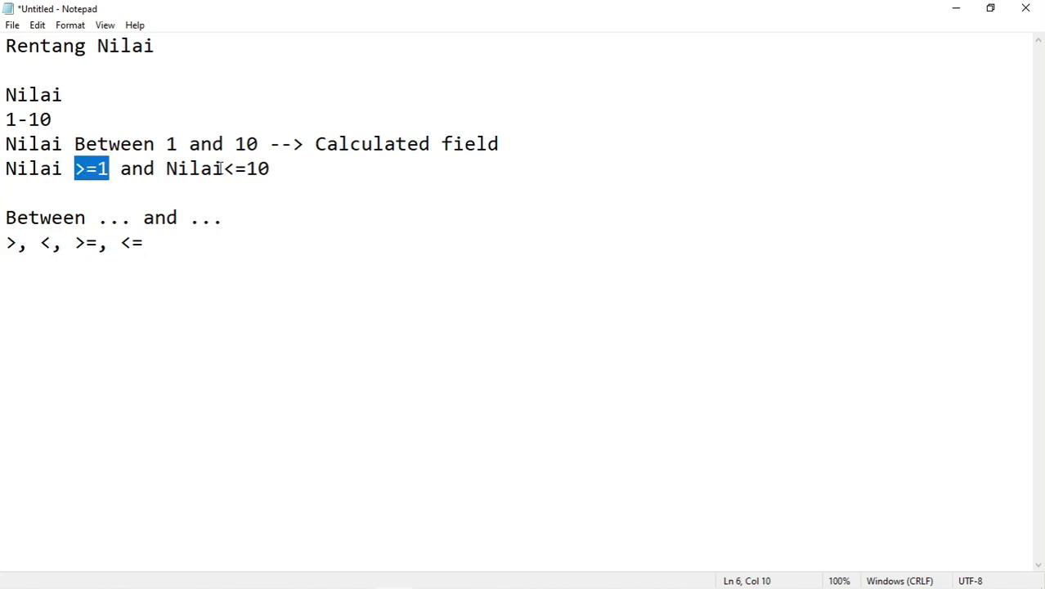
left_click_drag(225, 169, 247, 169)
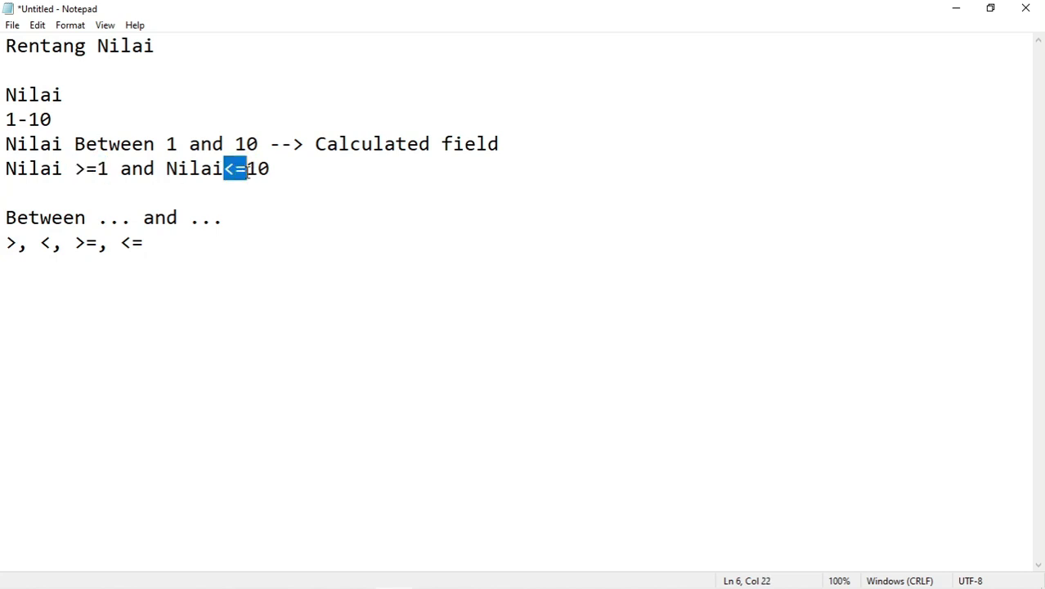
Add the second example range "100-100000" below the operator list, separated by blank lines.
left_click(216, 287)
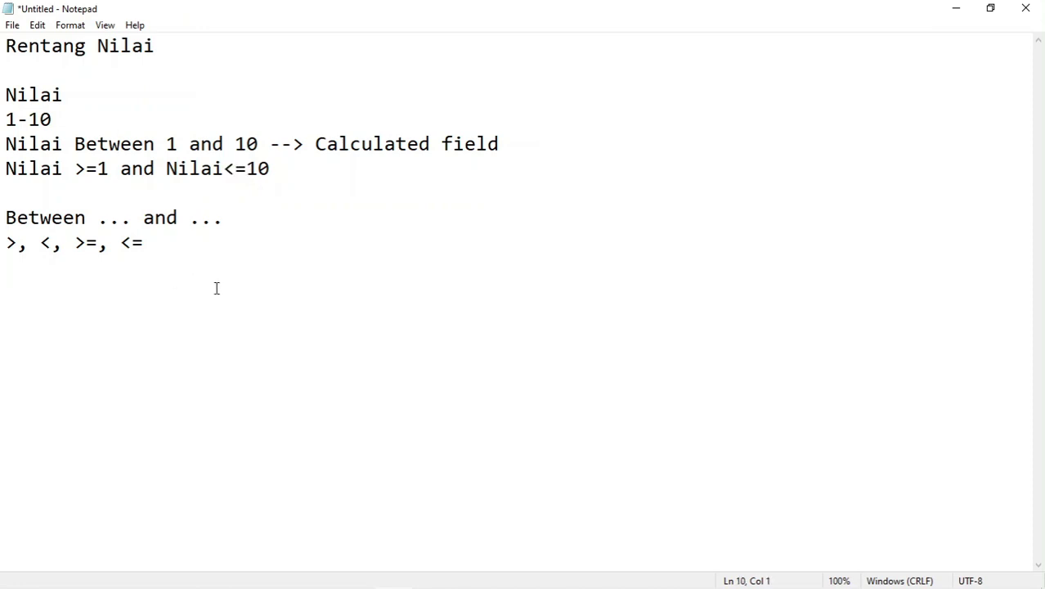
key("Return")
key("Return")
type("100-100000")
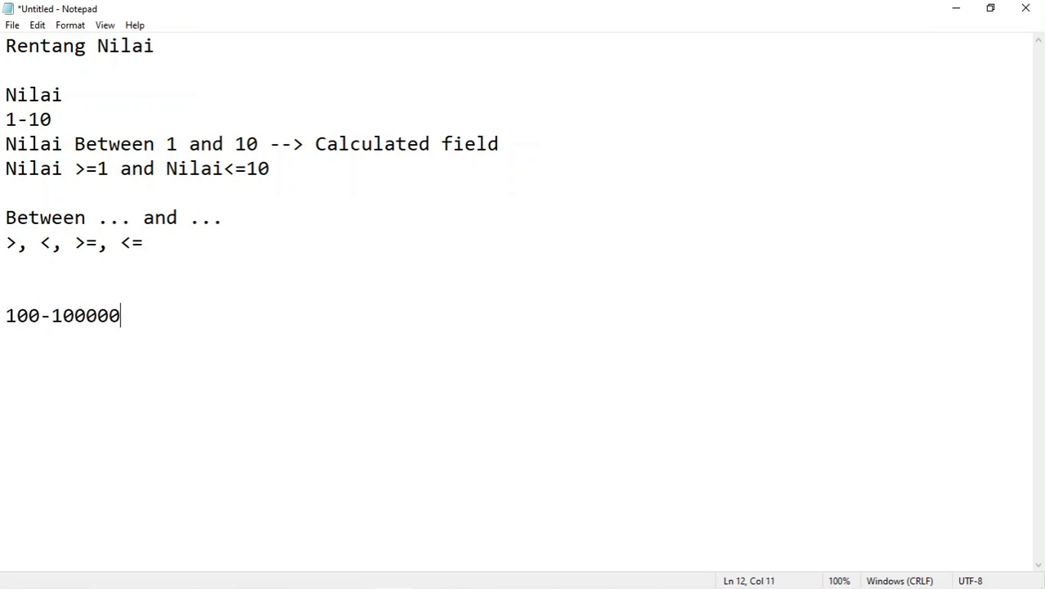
Add the line "Between 100 and 100000" below the 100-100000 example range.
key("Return")
type("Between")
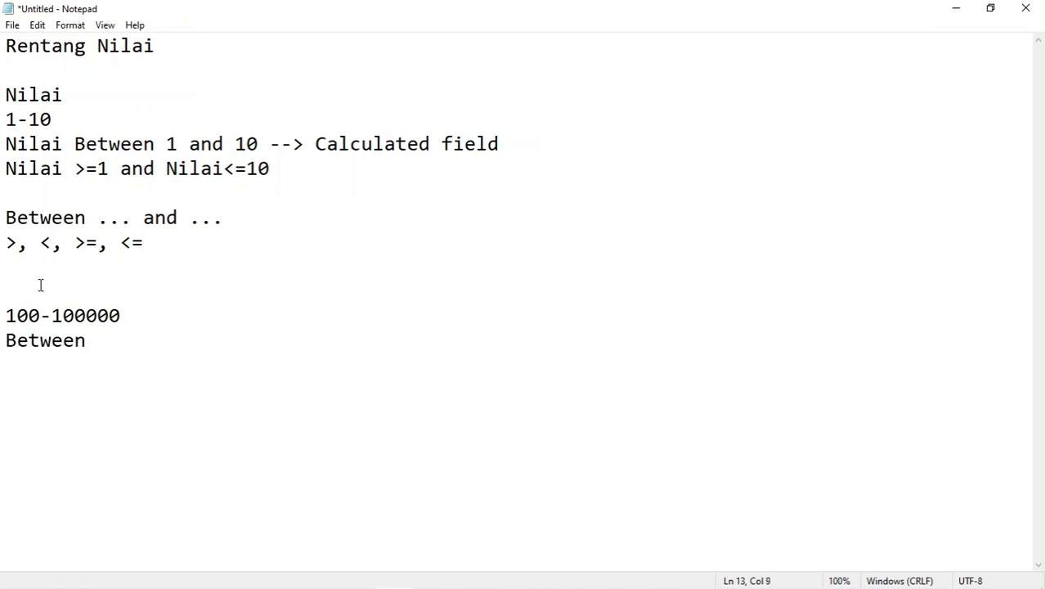
double_click(12, 316)
left_click(116, 349)
type("100 and")
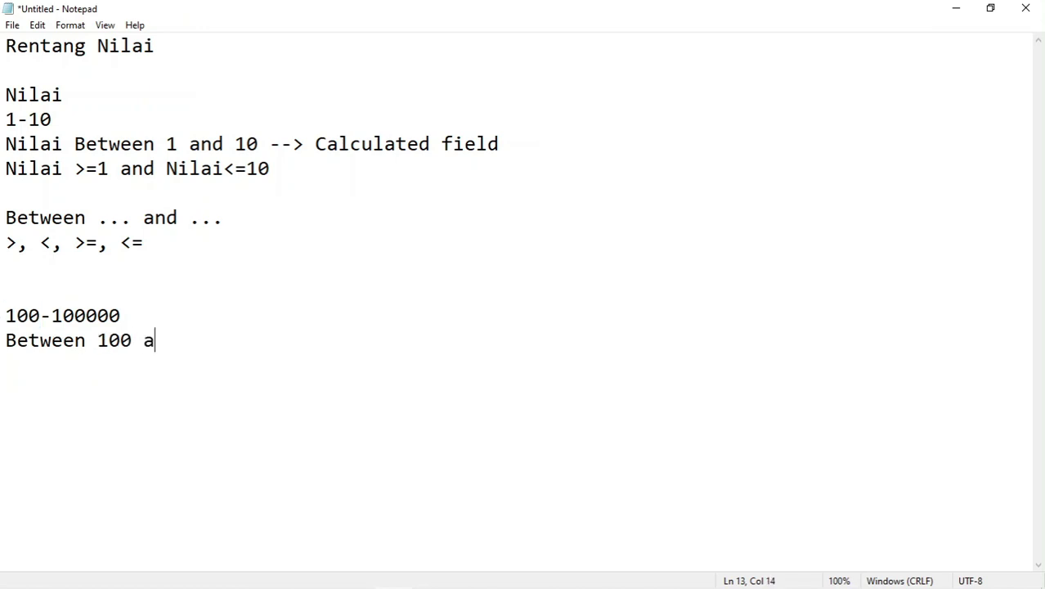
double_click(87, 315)
left_click(222, 335)
type("10")
type("0000")
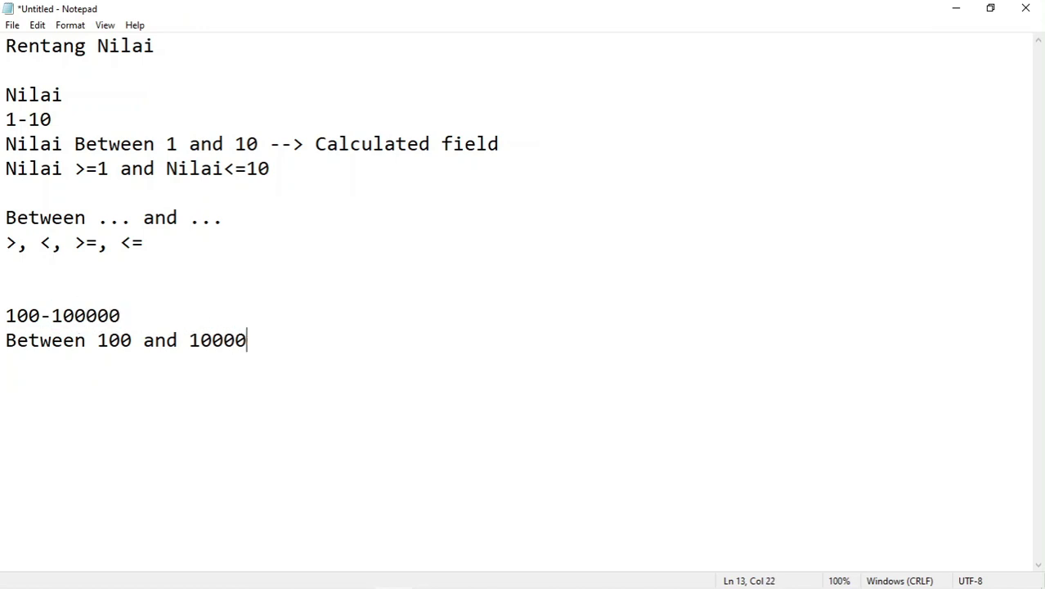
Add the comparison-operator version "> >=100 and < <= 100000" on a new line below the Between line.
key("Return")
type("> >=")
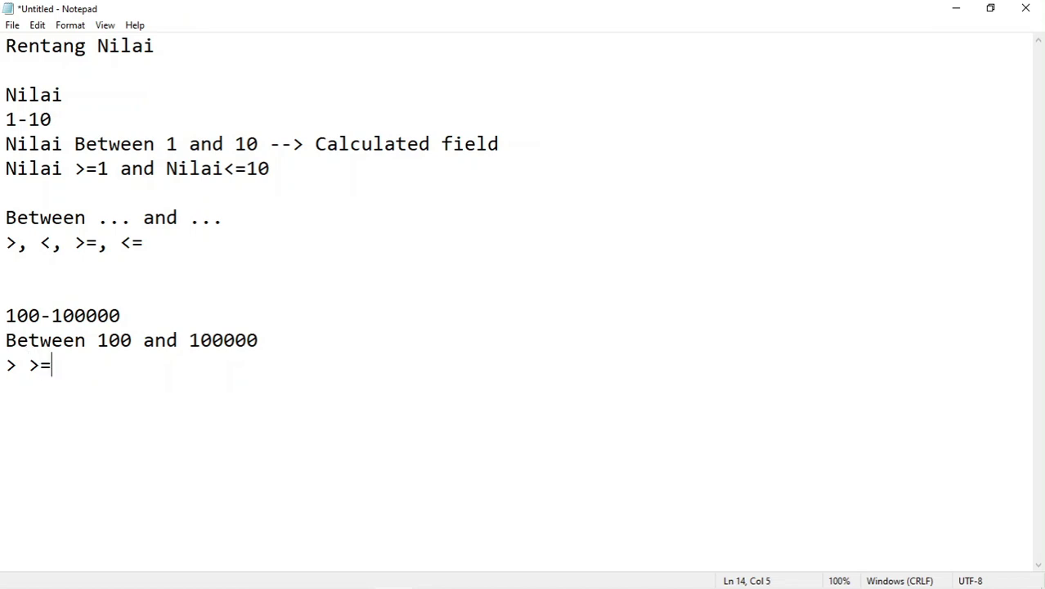
type("100 and <")
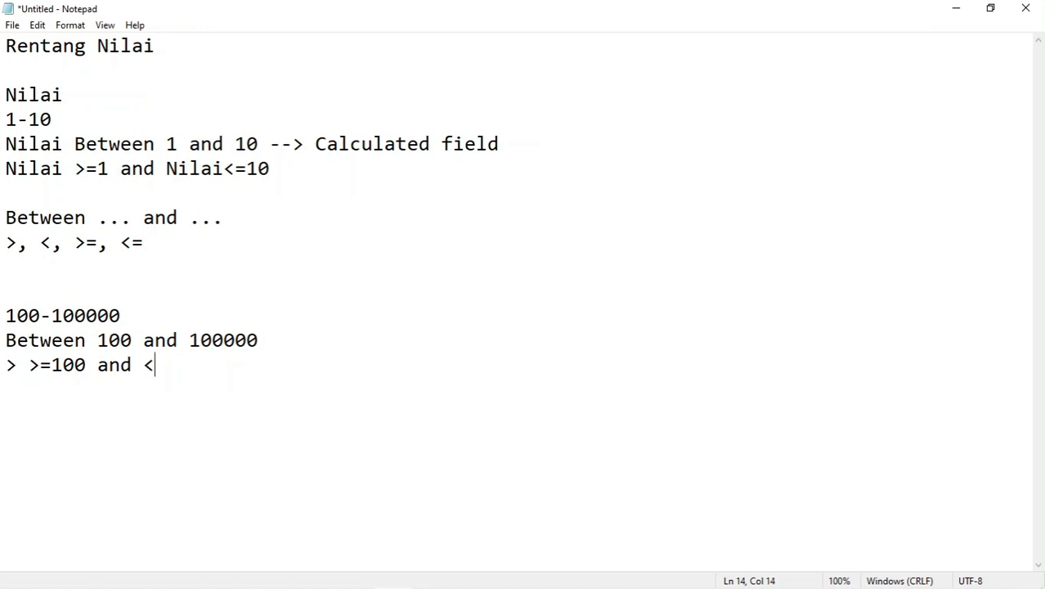
type(" <= 10000")
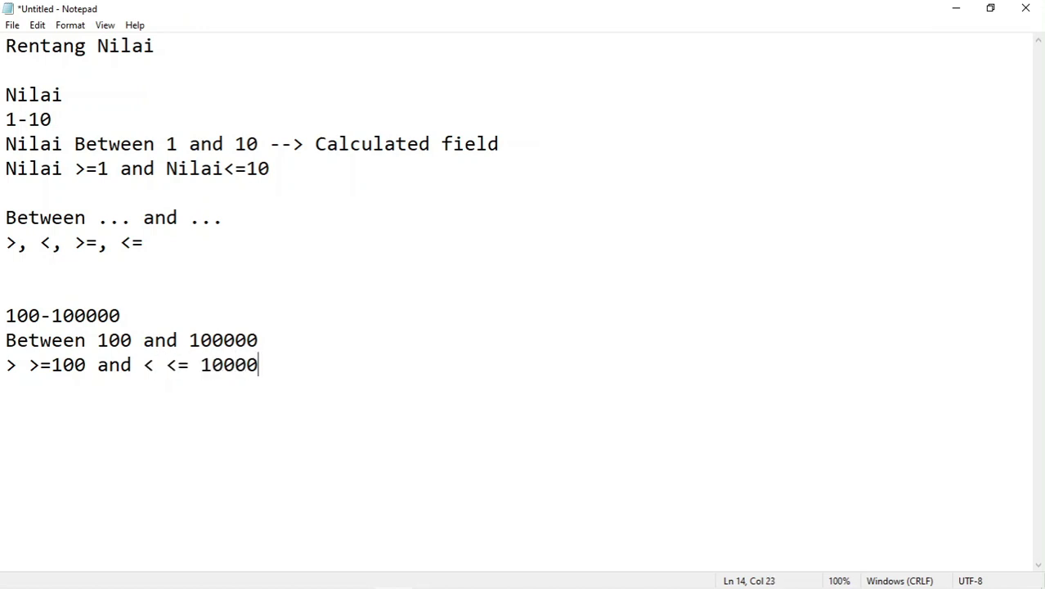
type("0")
Switch to Access, set the Tanggal_Lahir criterion to Between #01-01-1970# and #01-01-1975#, and run the query.
key("alt+Tab")
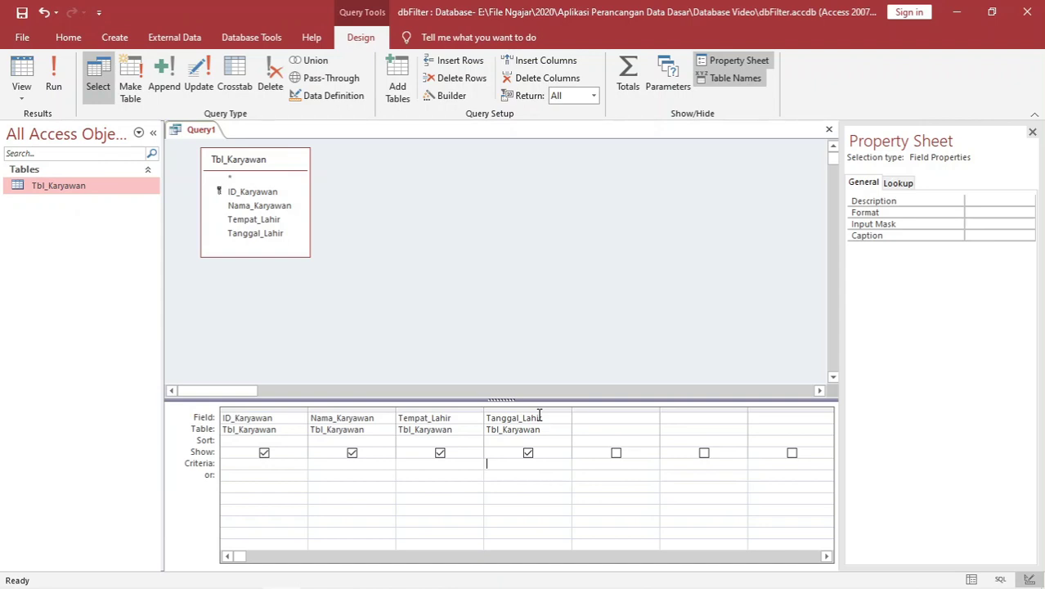
type("Between #")
type("01-01-1970")
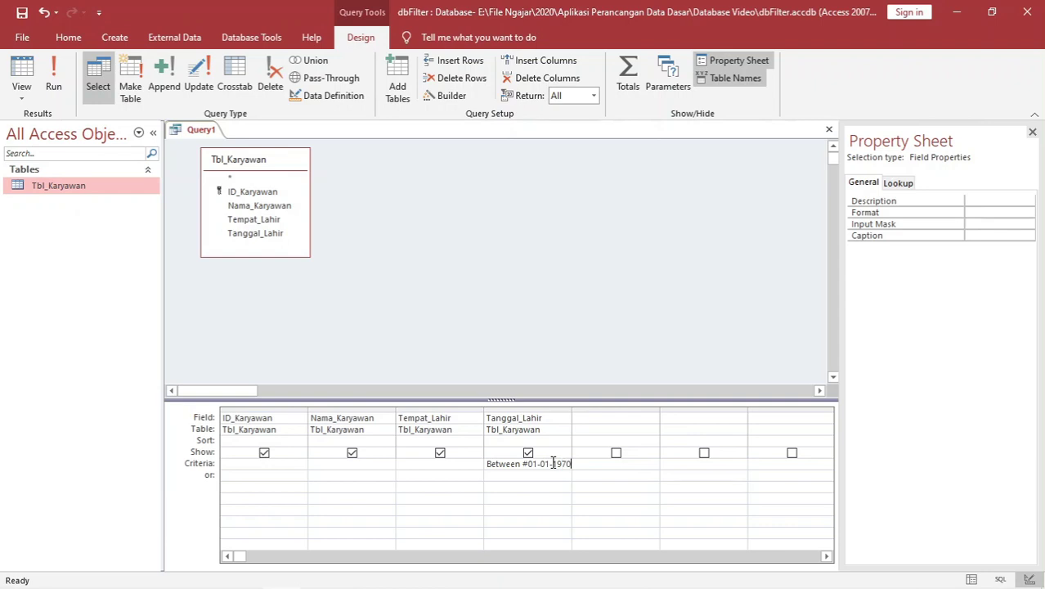
type("# A")
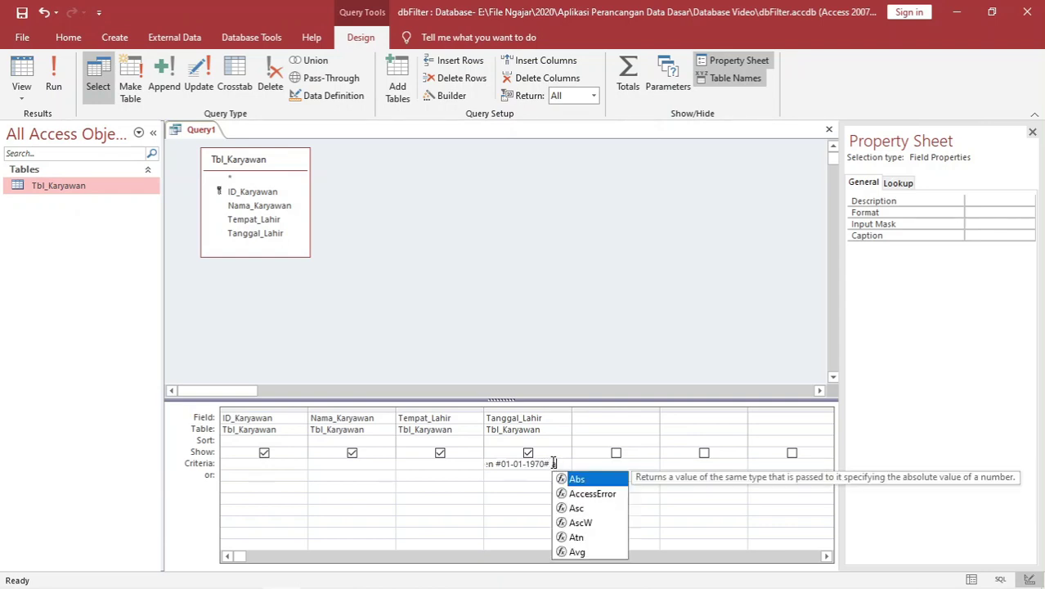
type("nd #")
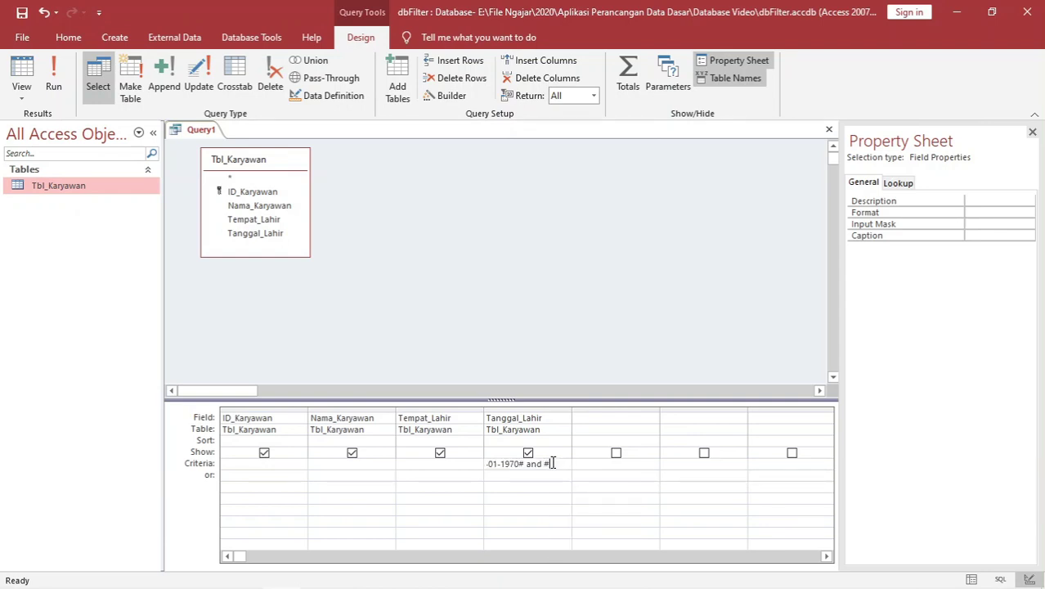
type("01-01-1975#")
left_click(54, 86)
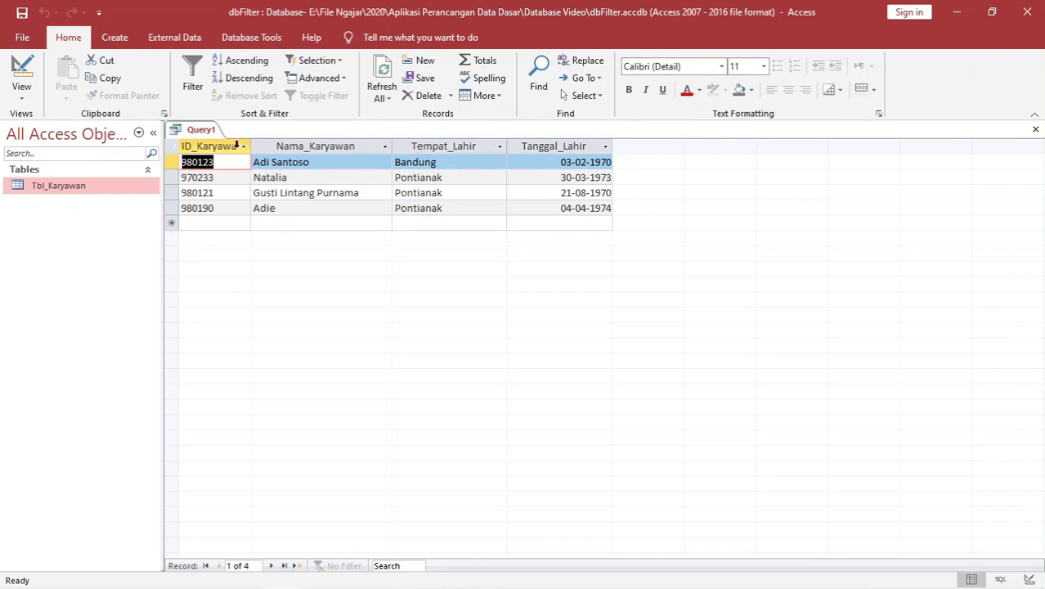
Back in Design View, rewrite the Tanggal_Lahir criterion as >=#01/01/1970# And <=#01/01/1975# and run the query.
right_click(215, 135)
left_click(261, 202)
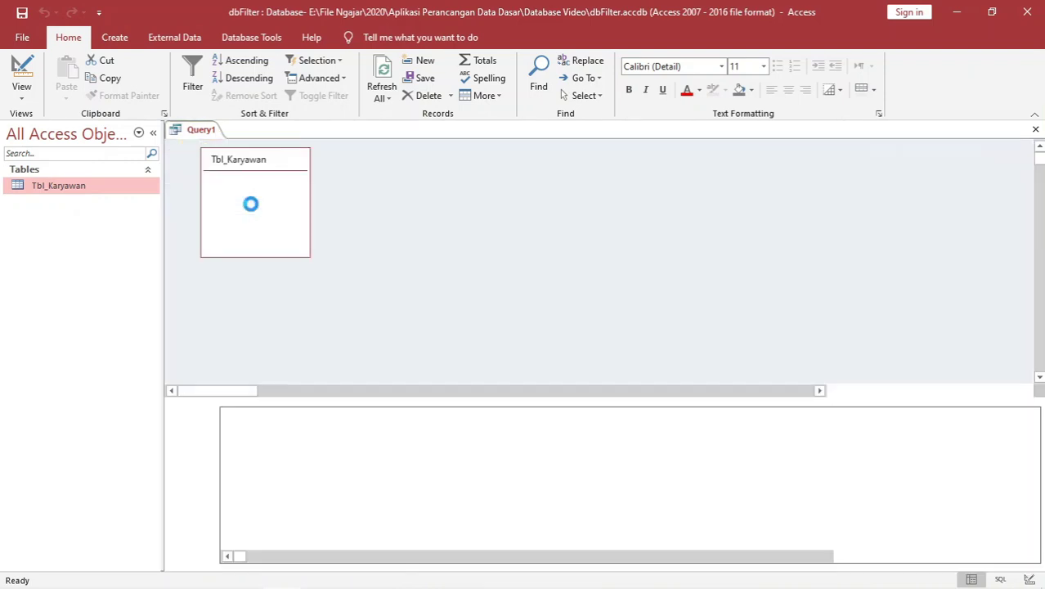
left_click(665, 466)
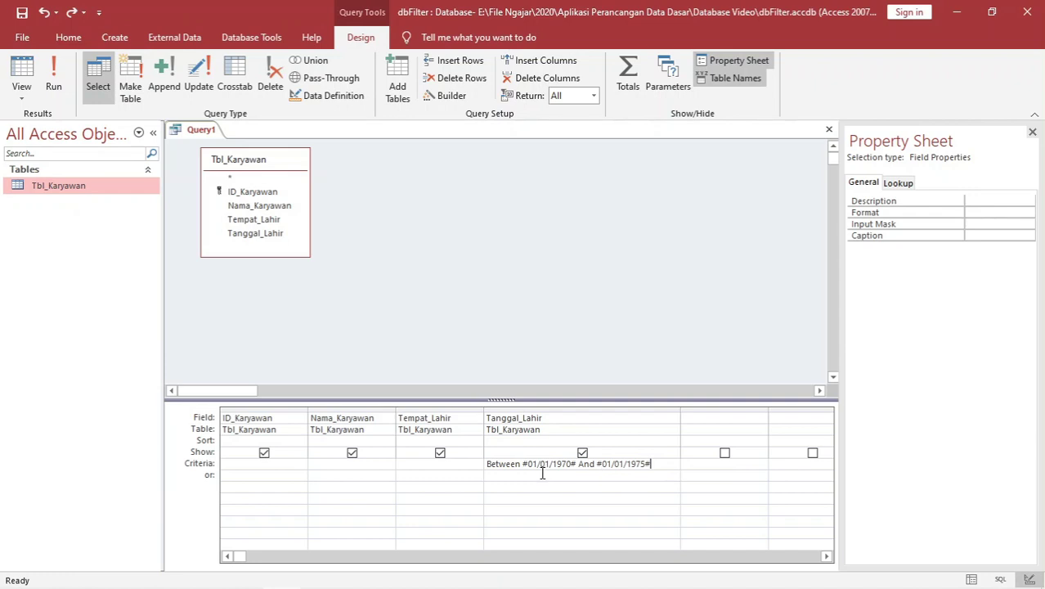
left_click_drag(523, 467, 485, 467)
type(">=")
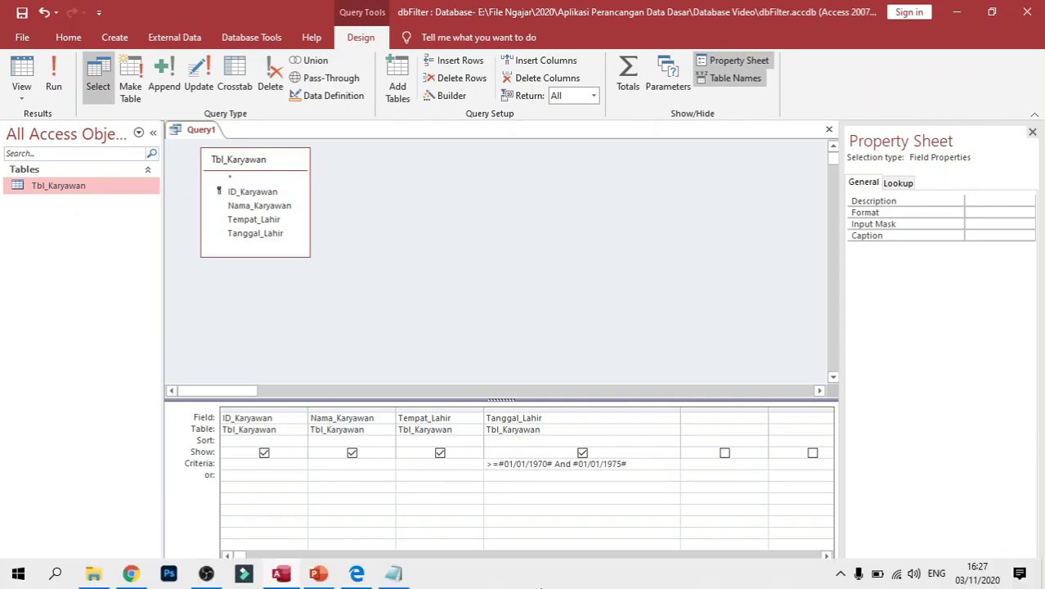
key("Right")
key("Right")
key("Right")
key("Right")
key("Right")
key("Right")
key("Right")
key("Right")
key("Right")
key("Right")
key("Right")
key("Right")
key("Right")
key("Right")
key("Right")
key("Right")
key("Right")
type("<=")
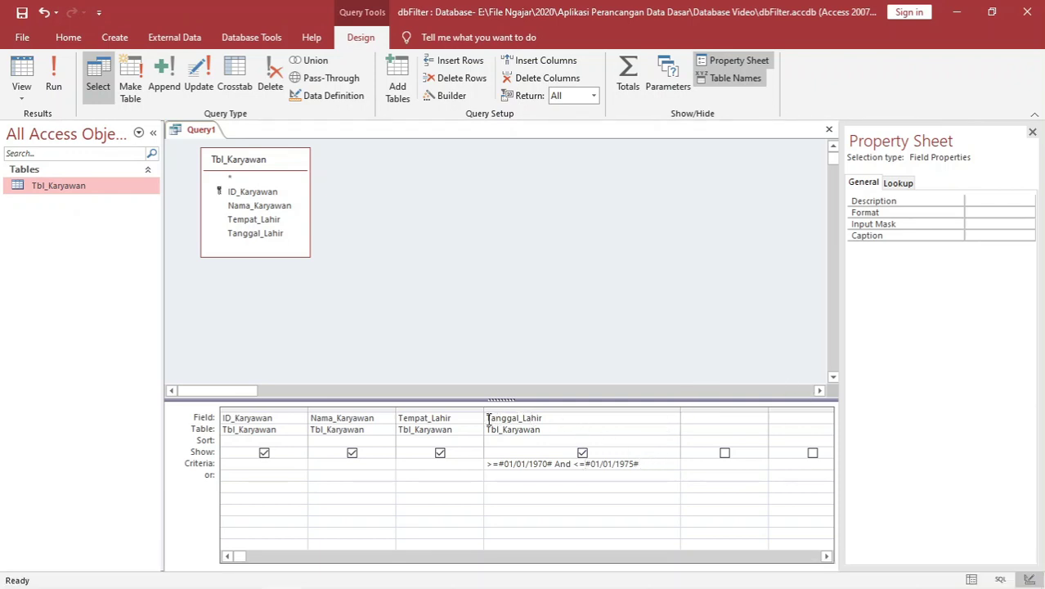
left_click_drag(488, 418, 557, 417)
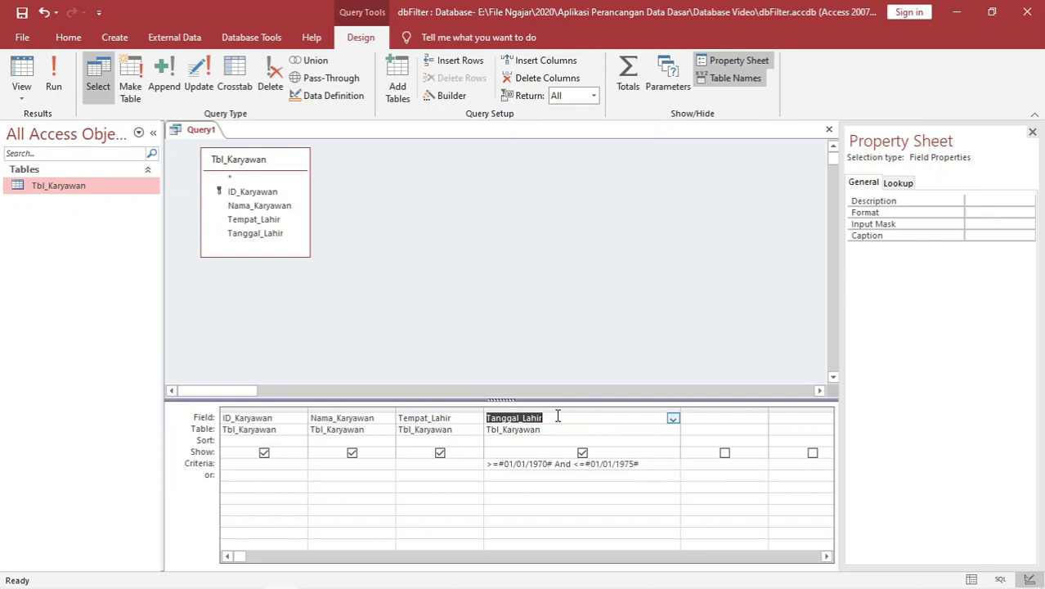
left_click(52, 87)
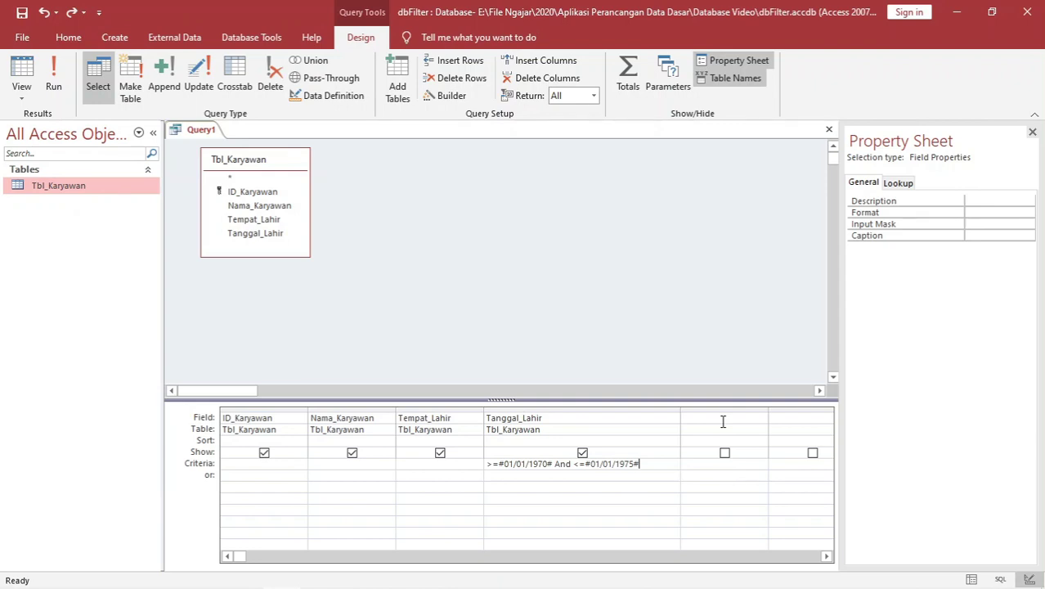
Clear the date range criterion from the Tanggal_Lahir column.
key("BackSpace")
key("BackSpace")
key("BackSpace")
key("BackSpace")
key("BackSpace")
key("BackSpace")
key("BackSpace")
key("BackSpace")
key("BackSpace")
key("BackSpace")
key("BackSpace")
key("BackSpace")
key("BackSpace")
key("BackSpace")
key("BackSpace")
key("BackSpace")
key("BackSpace")
key("BackSpace")
key("BackSpace")
key("BackSpace")
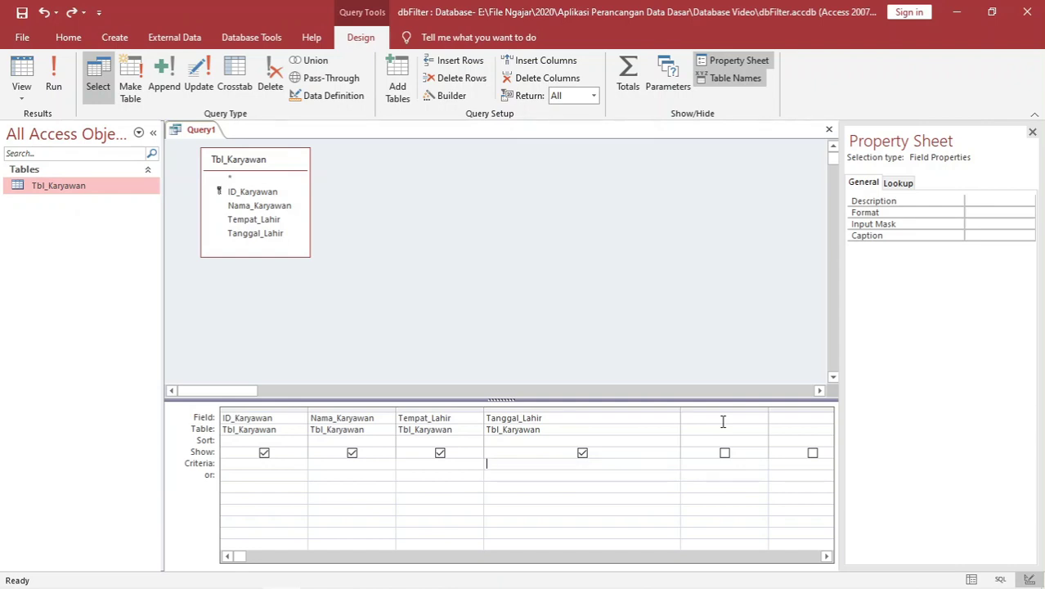
type("day")
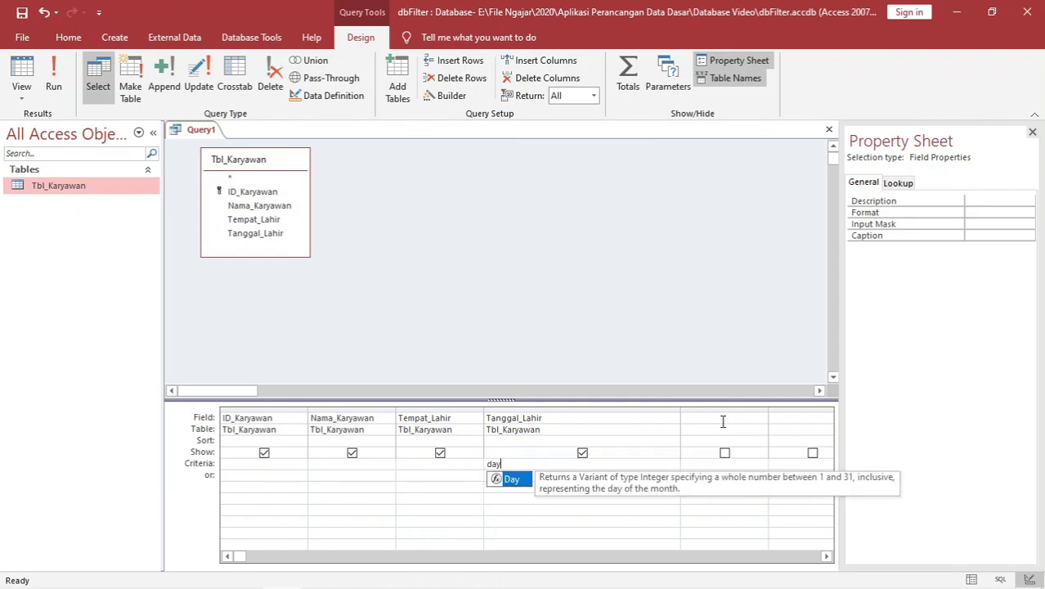
key("BackSpace")
key("BackSpace")
key("BackSpace")
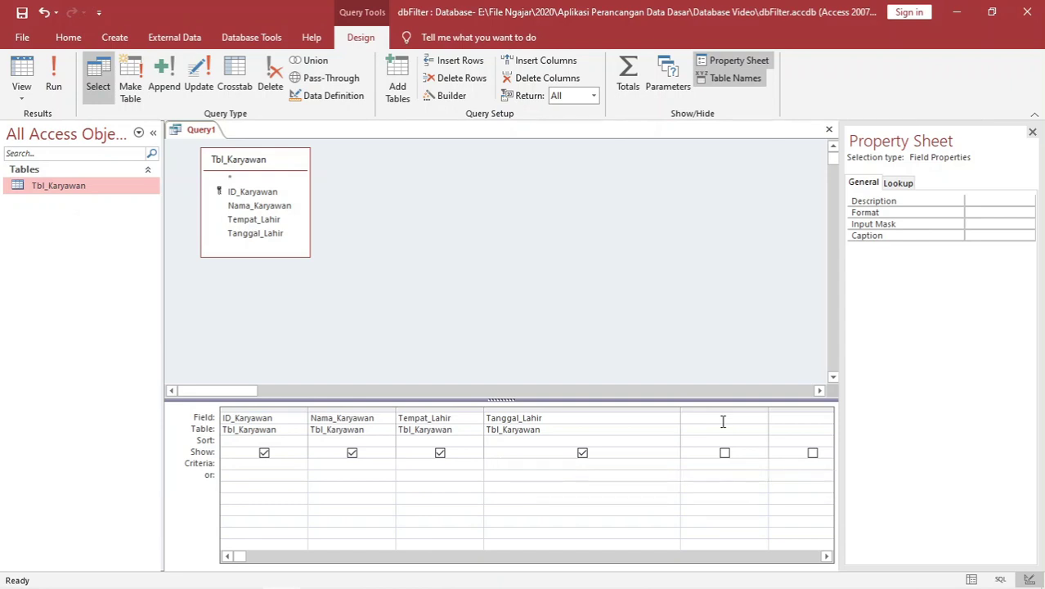
type("month")
key("BackSpace")
key("BackSpace")
key("BackSpace")
type("y")
type("a")
key("BackSpace")
key("BackSpace")
Build the Tanggal_Lahir criterion Day([tanggal_lahir]) Between 1 And 10 in the Expression Builder and accept it.
left_click(450, 96)
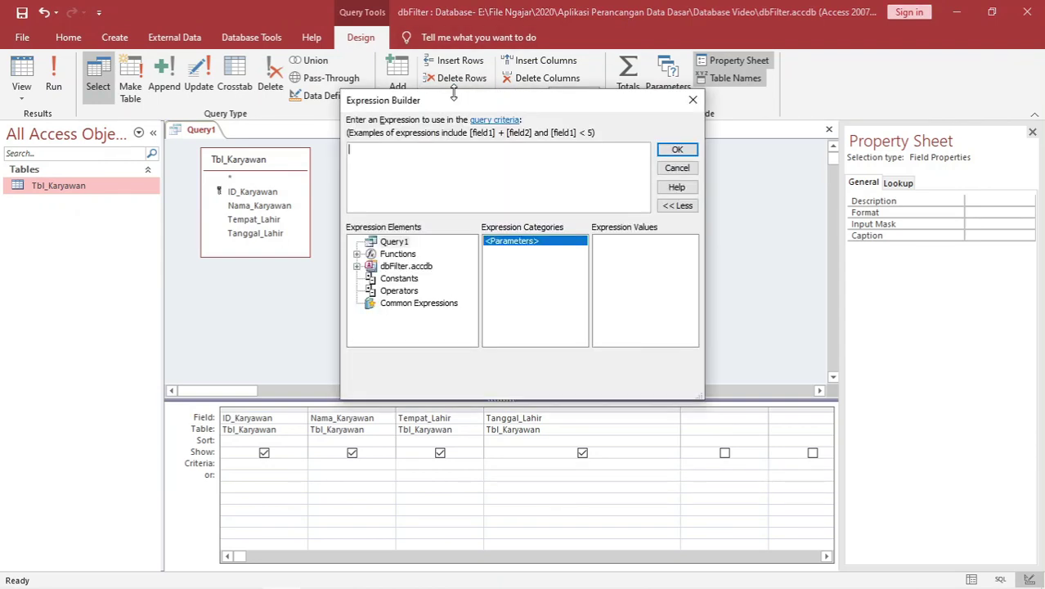
left_click_drag(472, 104, 477, 186)
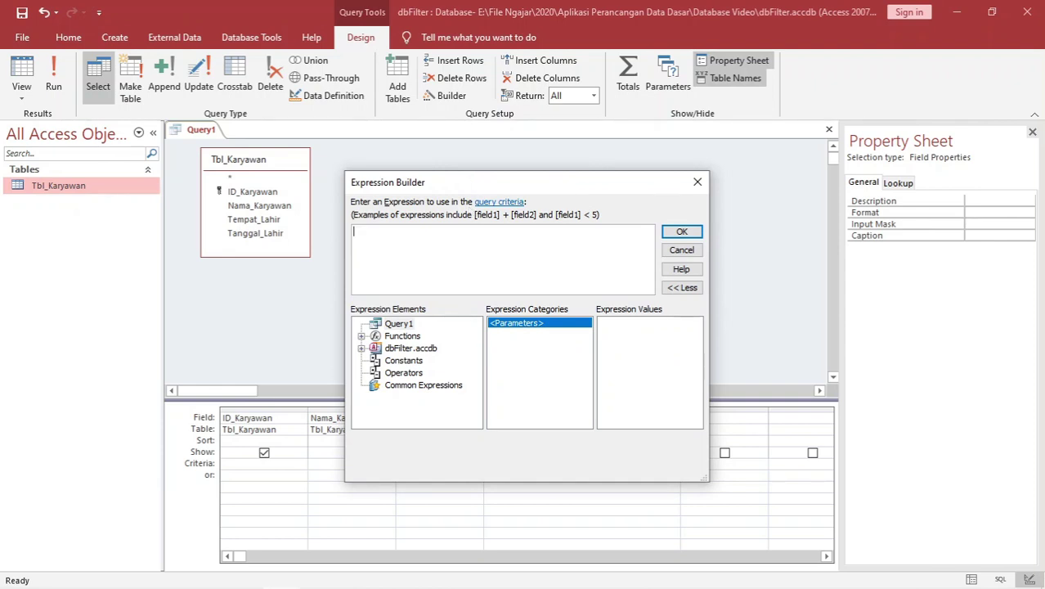
type("day([tngg")
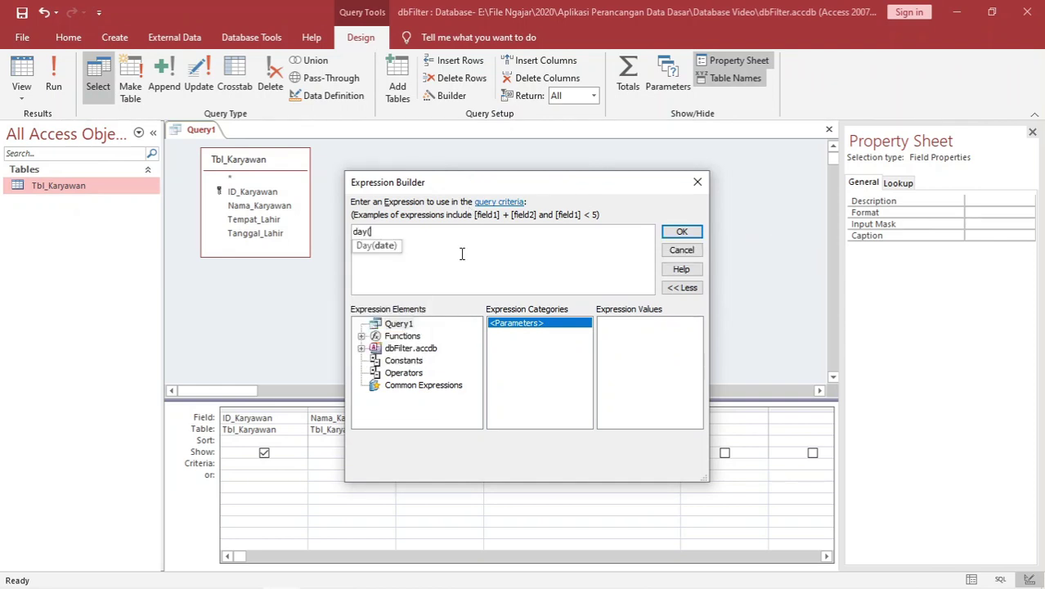
key("BackSpace")
key("BackSpace")
key("BackSpace")
type("anggal_lahir]) bet")
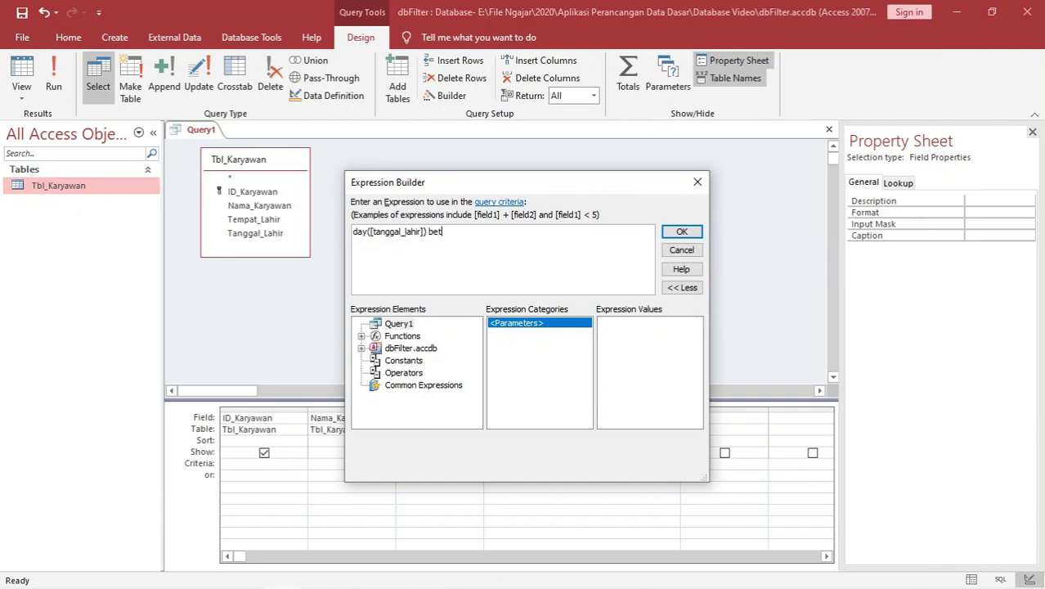
type("ween 1 and")
left_click(665, 232)
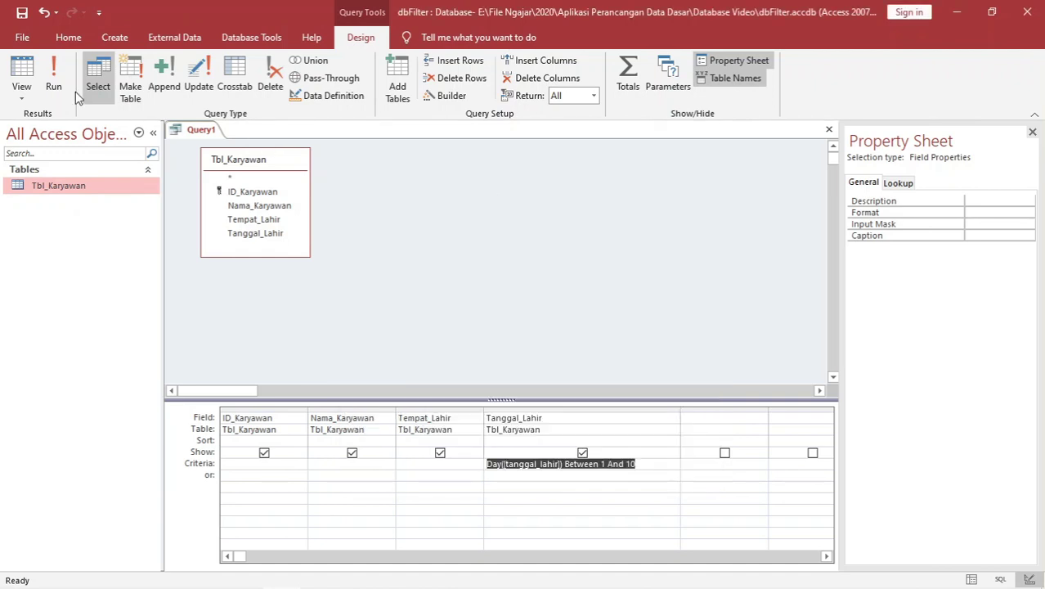
Run the query and check the day part of the listed Tanggal_Lahir dates against the 1 to 10 range.
left_click(52, 57)
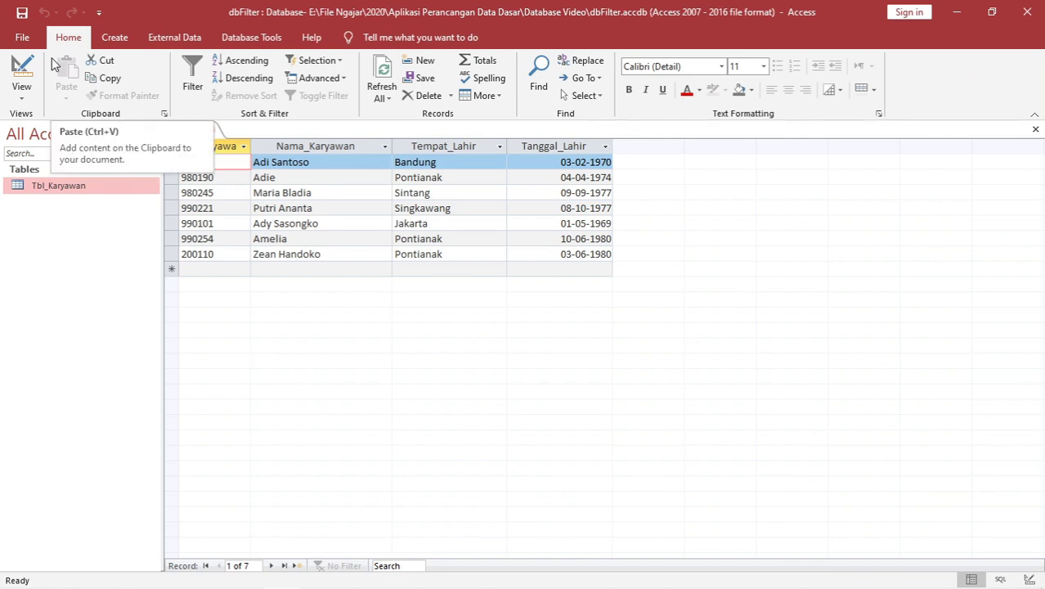
left_click(566, 164)
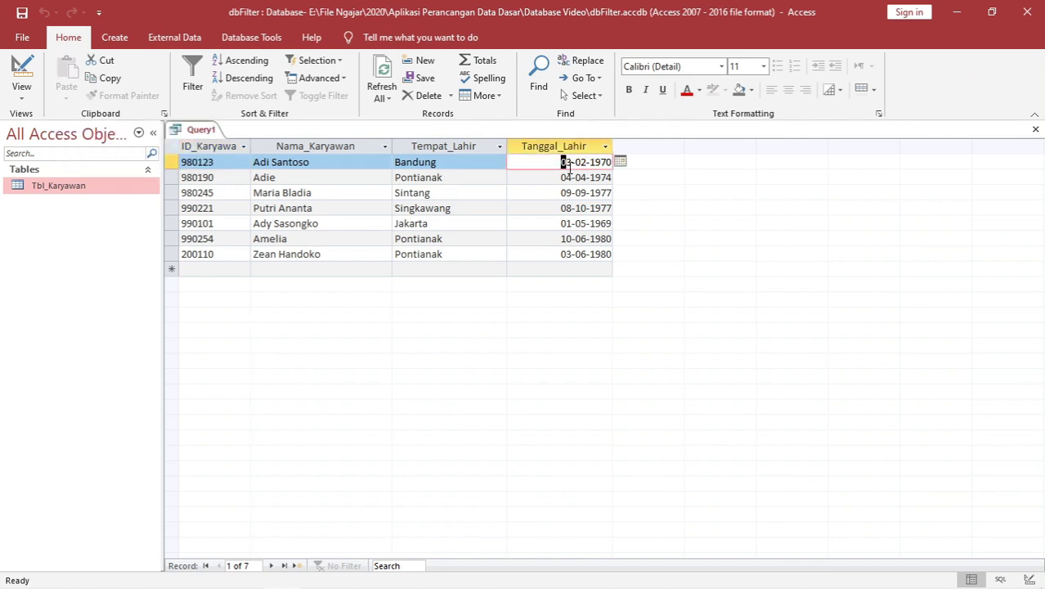
double_click(564, 223)
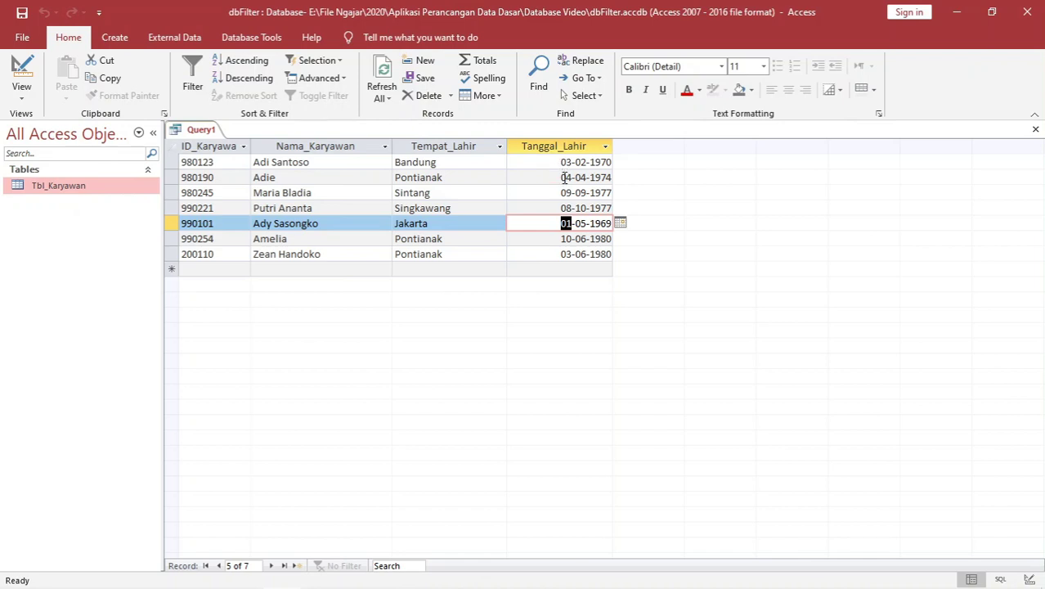
left_click(564, 243)
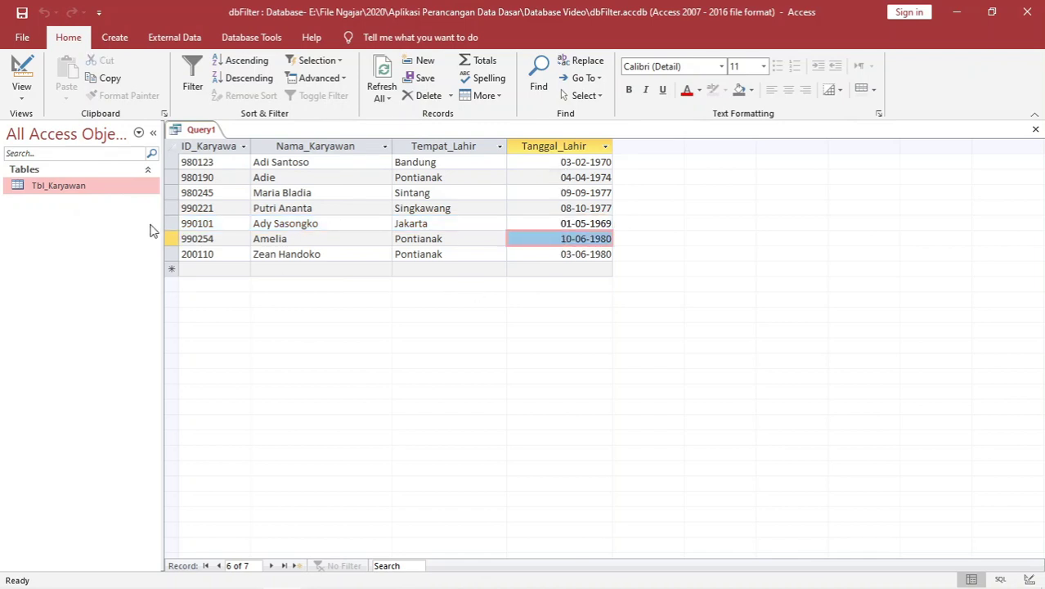
Back in Design View, reopen the Tanggal_Lahir criterion in the Expression Builder and replace "Between 1 And 10" with ">= 1 and".
left_click(22, 75)
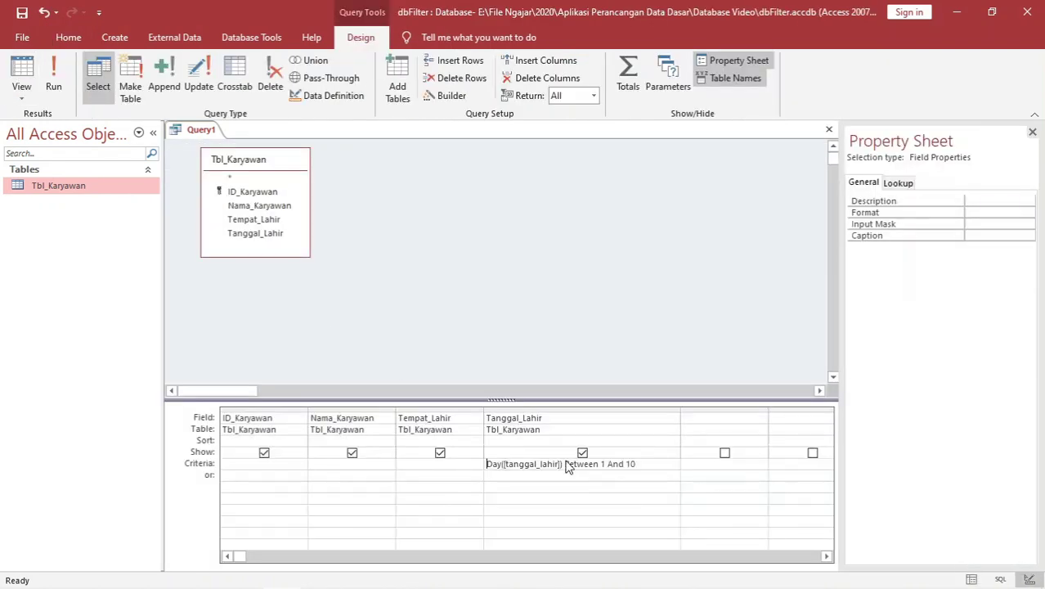
left_click_drag(655, 463, 485, 463)
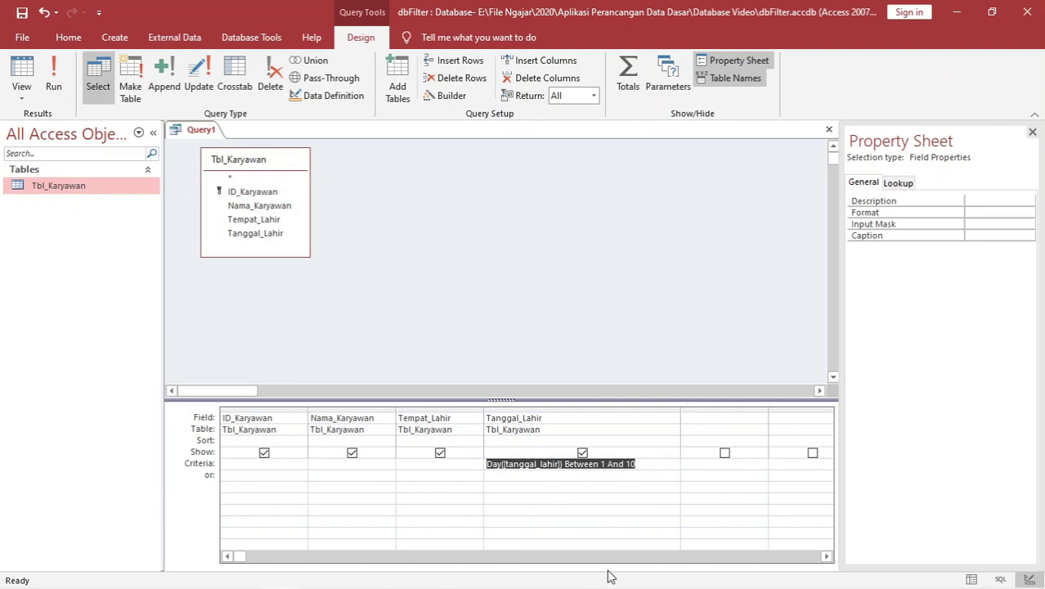
key("Left")
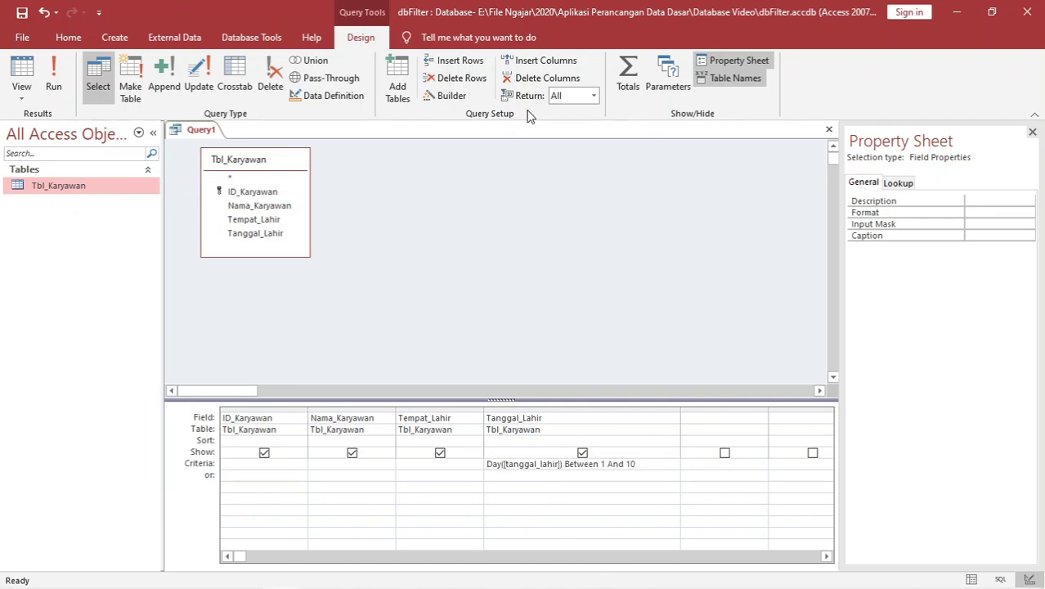
left_click(448, 95)
left_click_drag(517, 151, 426, 150)
key("Delete")
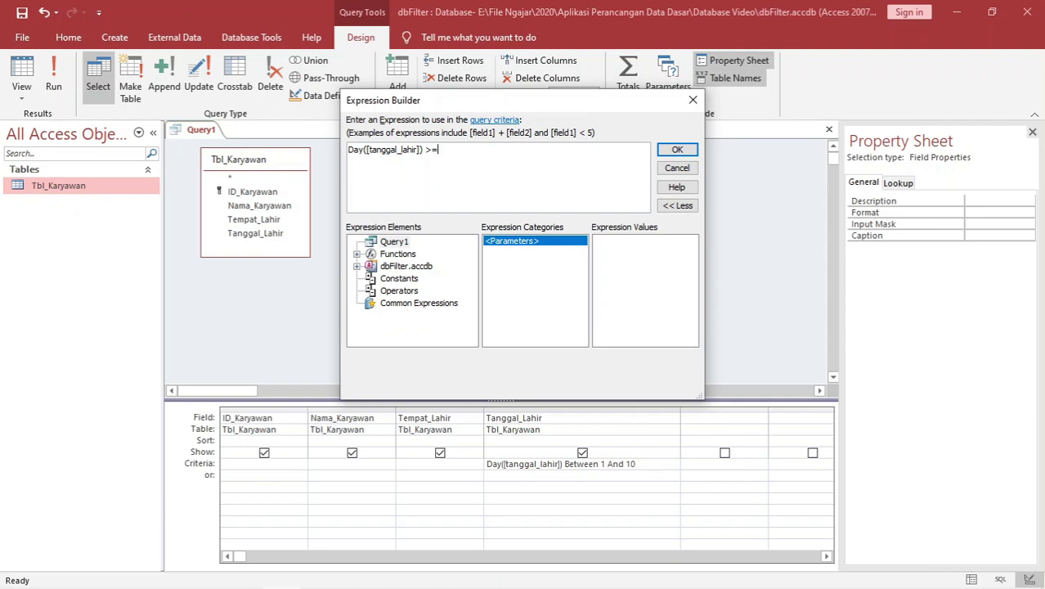
type(">= 1 and")
Copy Day([tanggal_lahir]) to the end of the expression, after "and".
left_click_drag(424, 150, 349, 154)
key("ctrl+c")
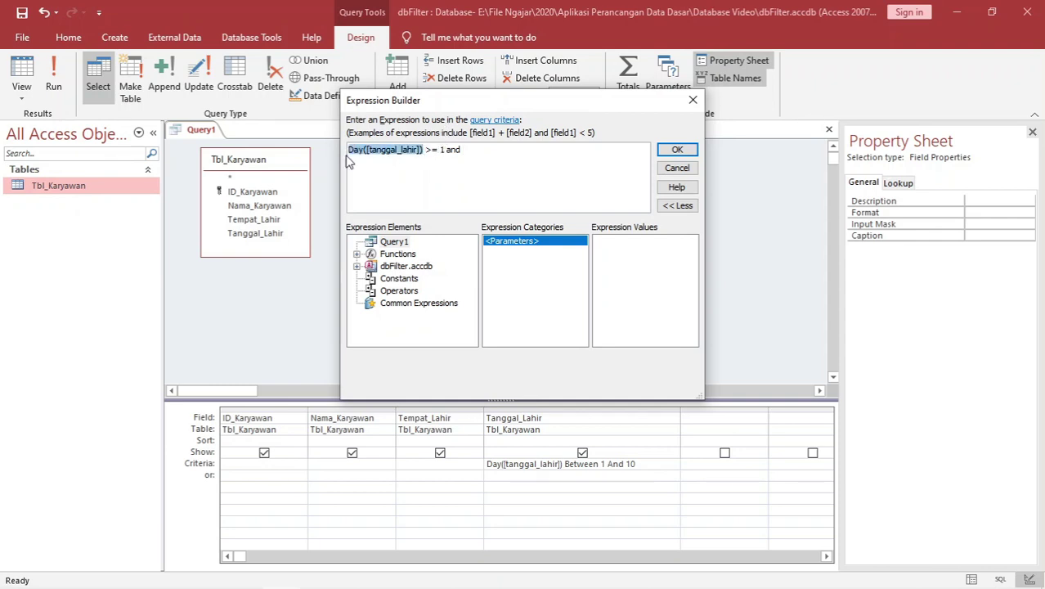
left_click(496, 151)
key("ctrl+v")
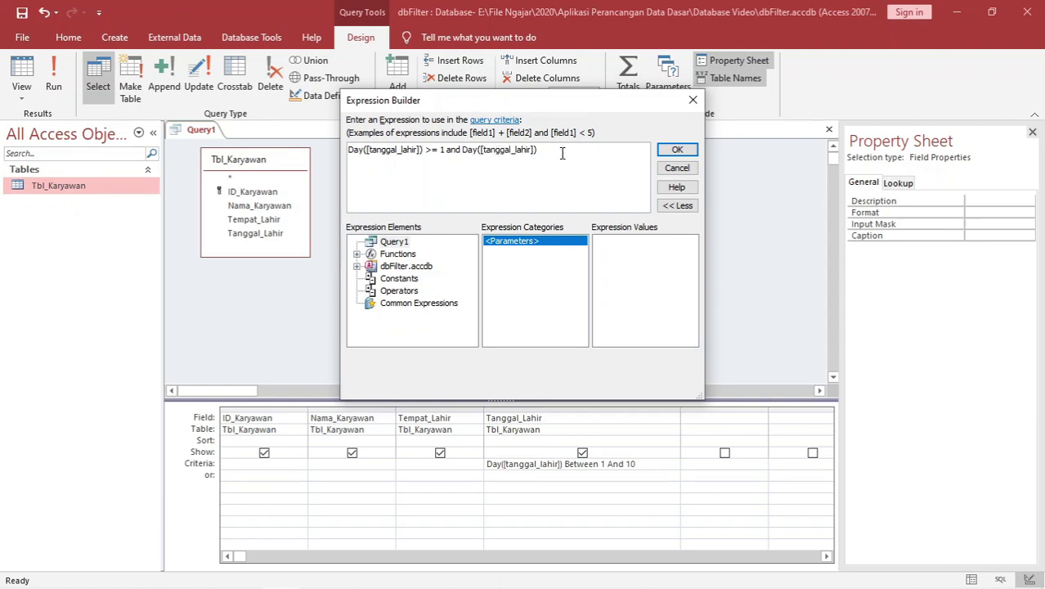
Complete the Tanggal_Lahir expression with "<=10" after the second Day([tanggal_lahir]), accept it and run the query.
type("<=10")
left_click(665, 149)
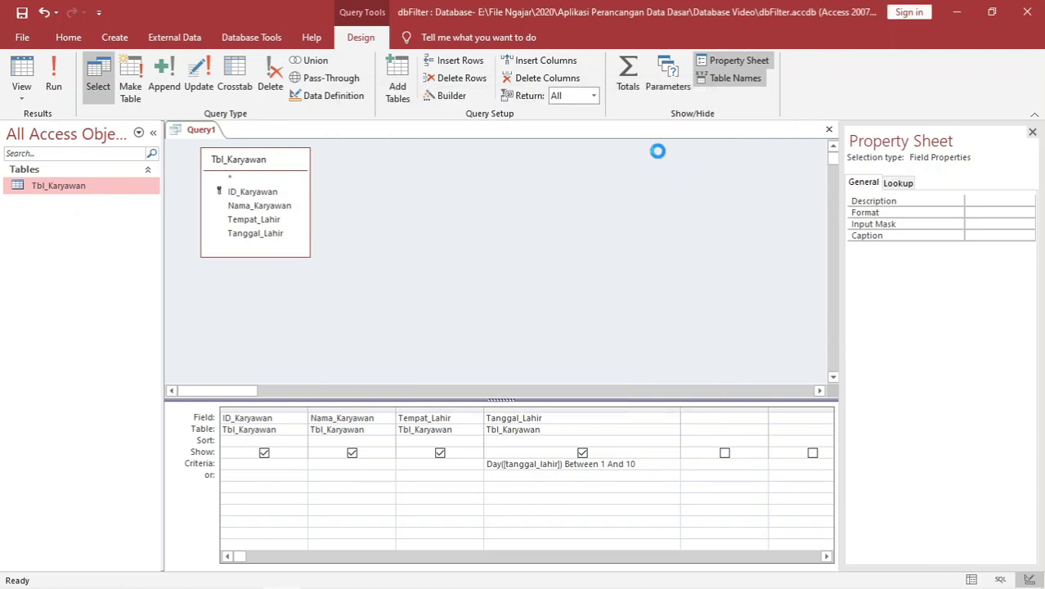
left_click(54, 82)
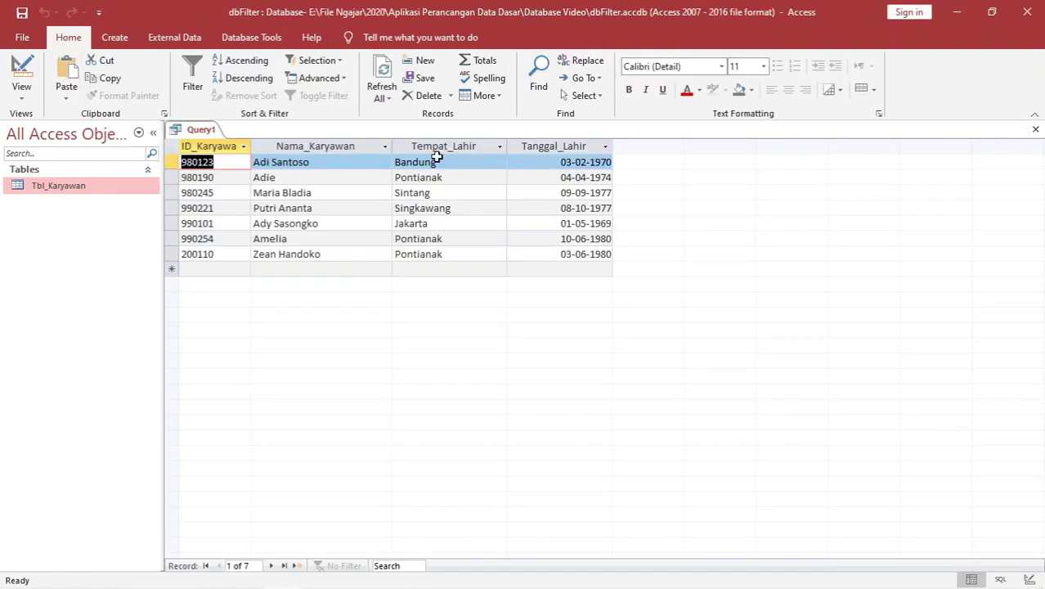
Back in Design View, reopen the Tanggal_Lahir criterion in the Expression Builder and replace both Day functions with month.
right_click(199, 129)
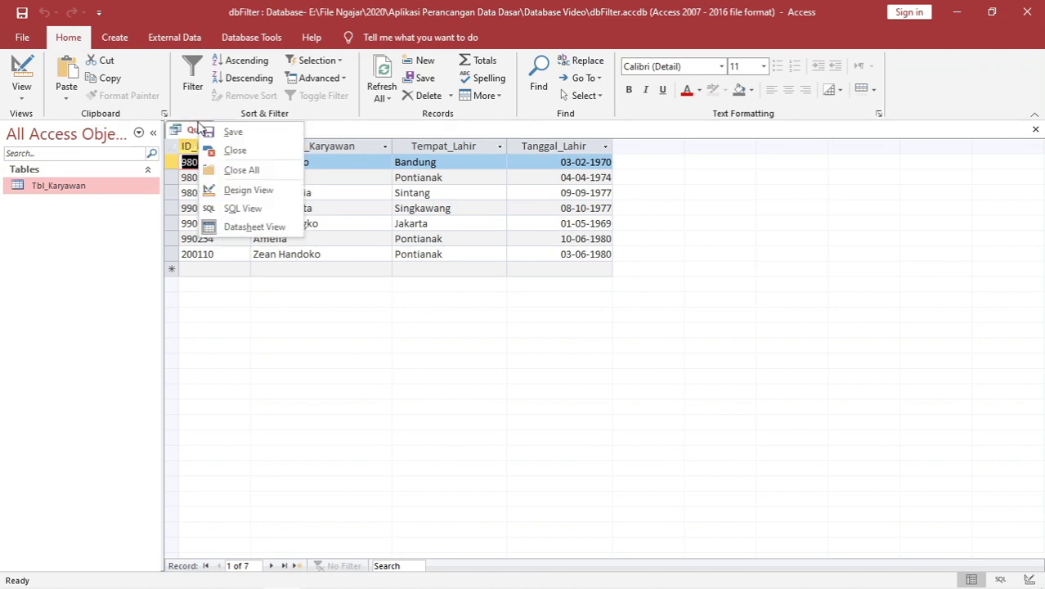
left_click(237, 189)
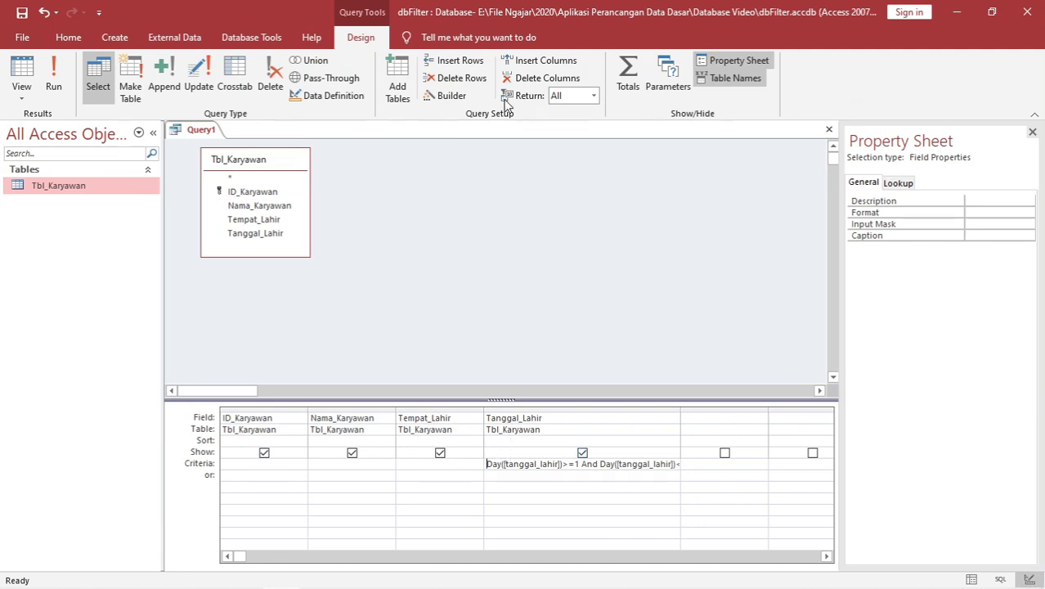
left_click(462, 97)
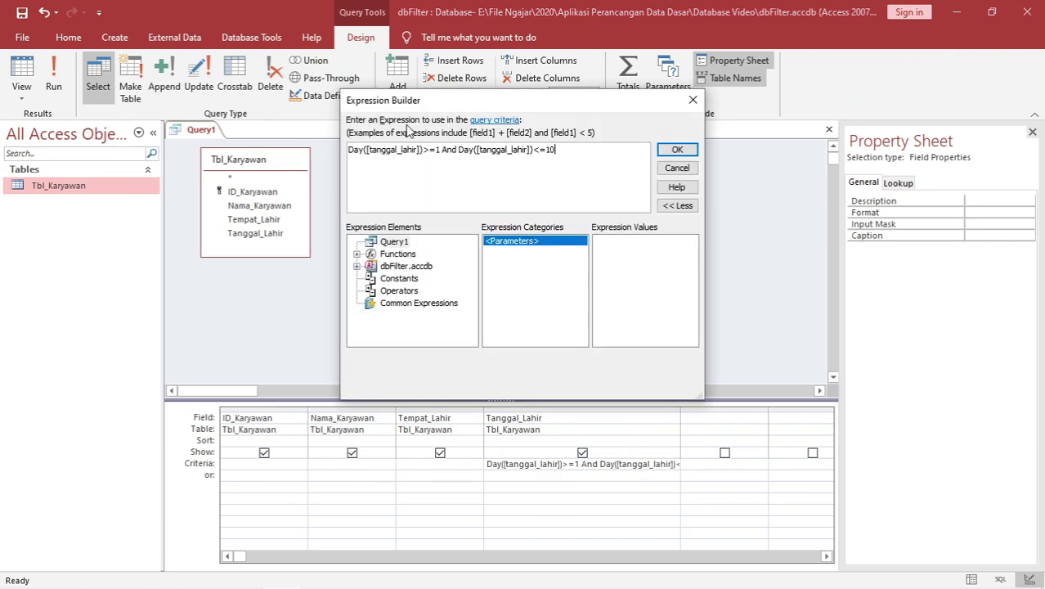
double_click(356, 151)
type("month")
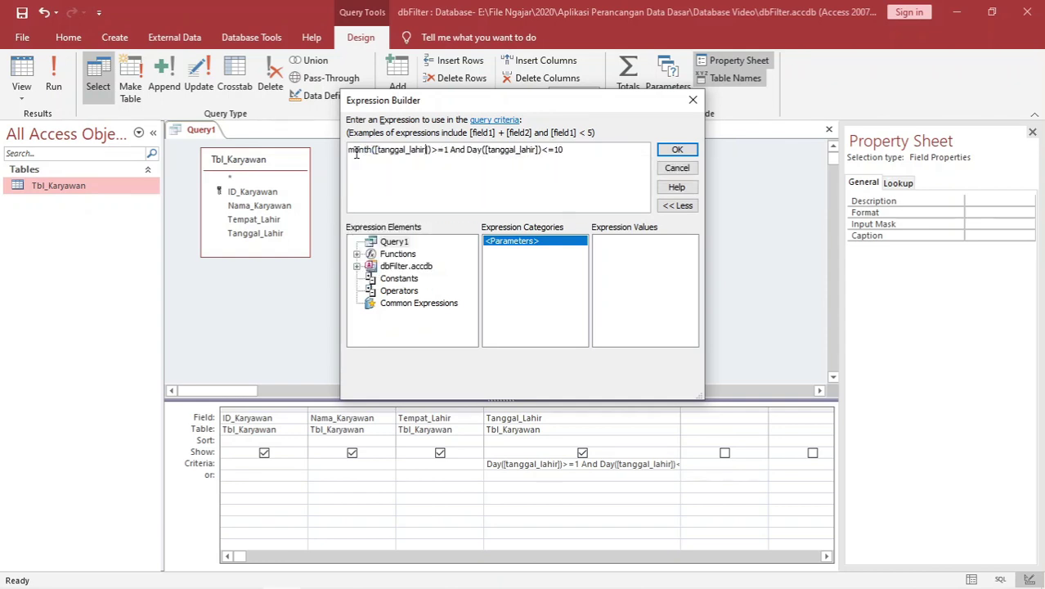
key("BackSpace")
key("BackSpace")
key("BackSpace")
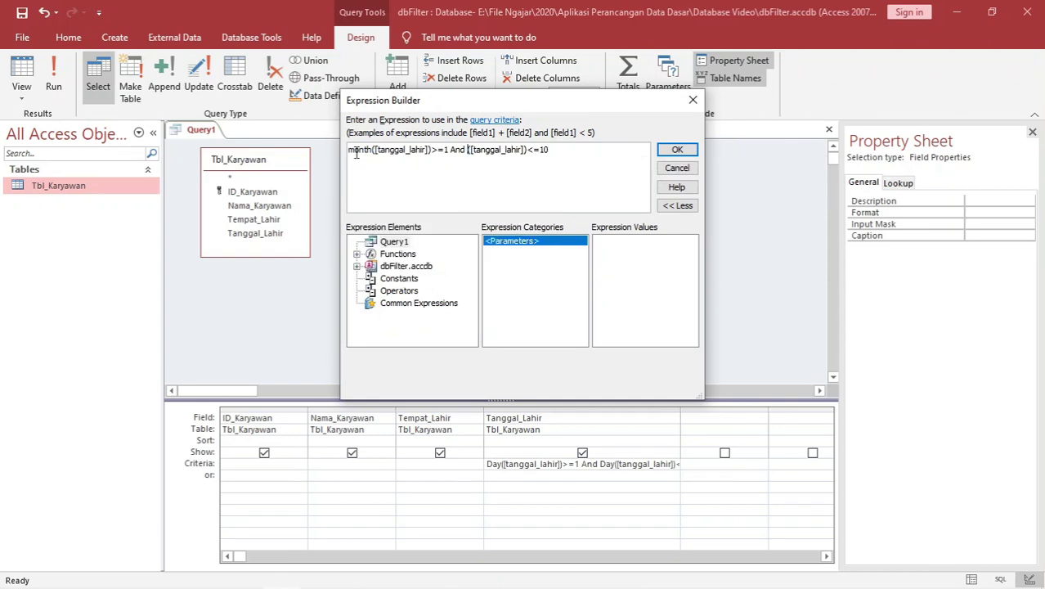
type("month")
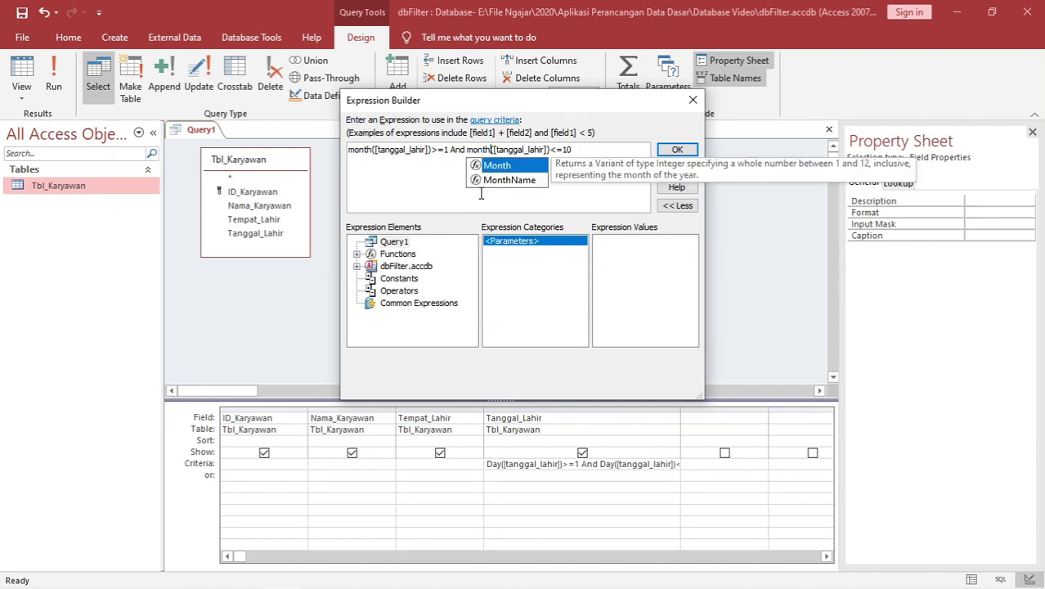
left_click(470, 201)
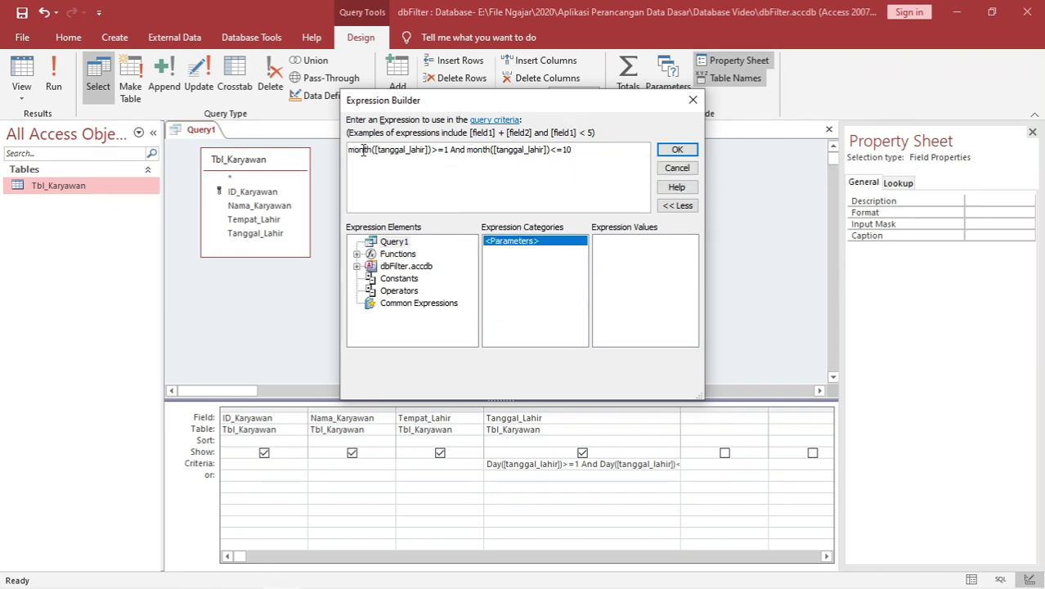
Review both month([tanggal_lahir]) parts of the expression, accept it and run the query.
double_click(390, 155)
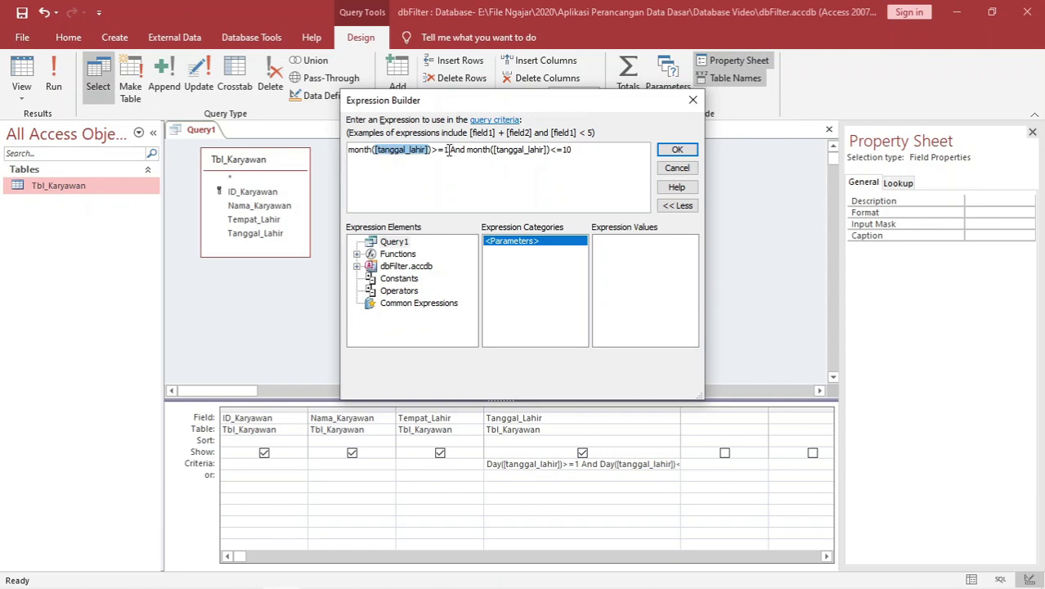
double_click(479, 152)
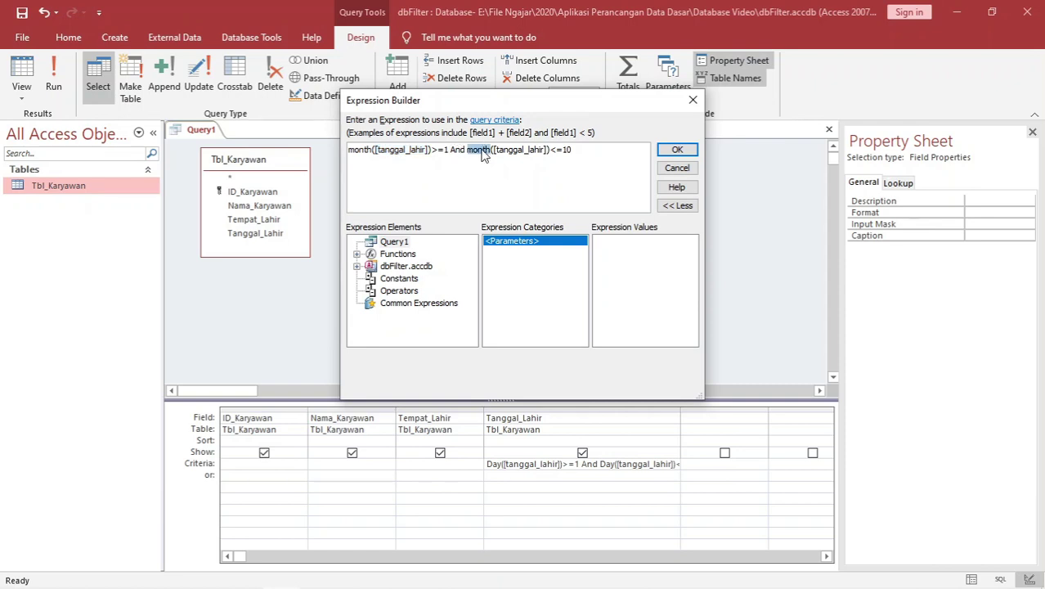
double_click(521, 154)
left_click(678, 150)
left_click(62, 81)
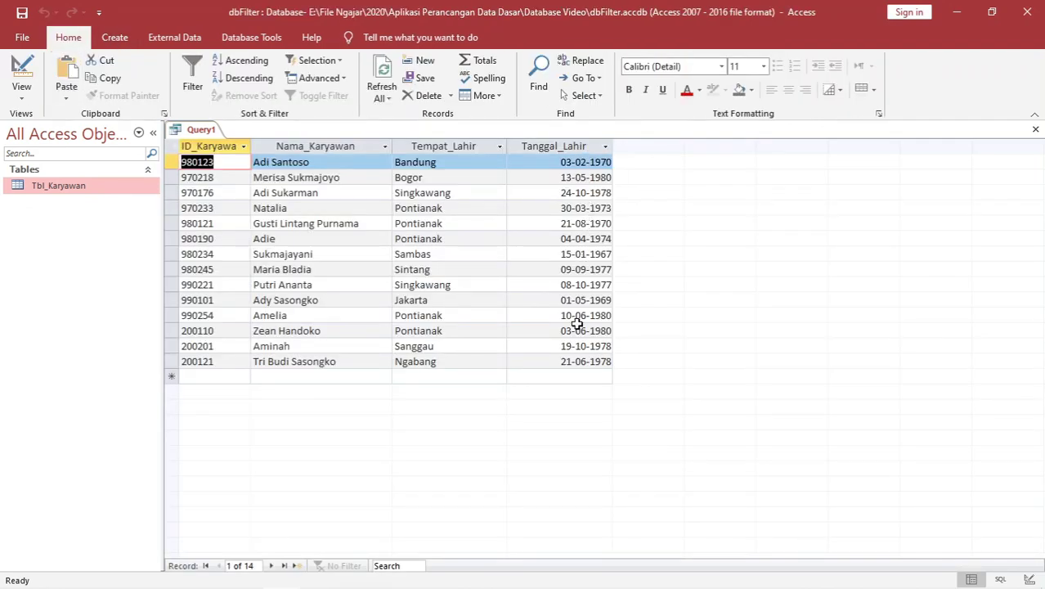
Return to Design View and widen the Tanggal_Lahir column to fit its whole criterion.
right_click(191, 133)
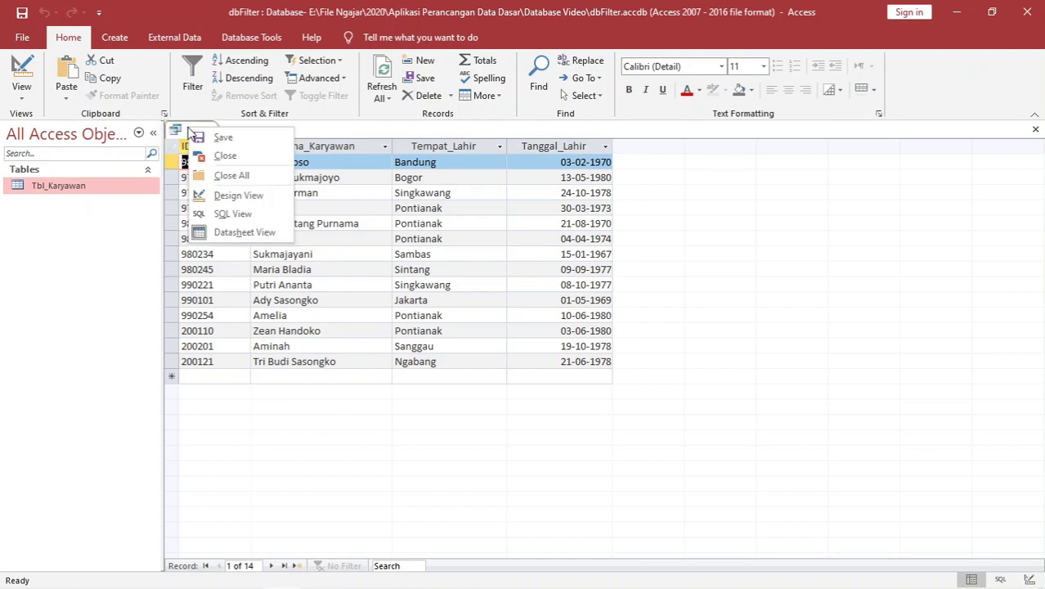
left_click(226, 197)
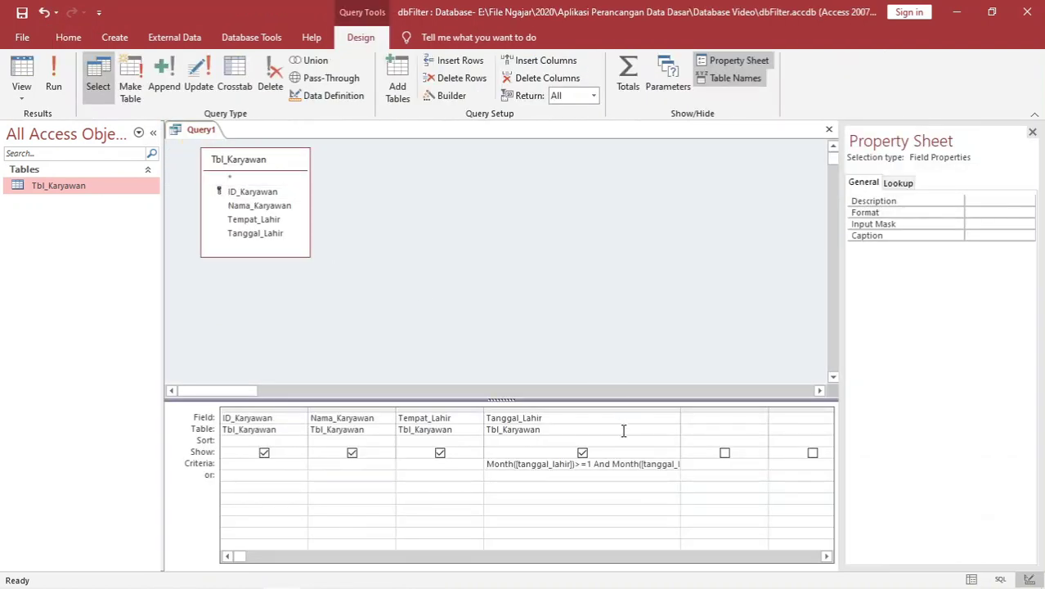
left_click_drag(682, 409, 726, 418)
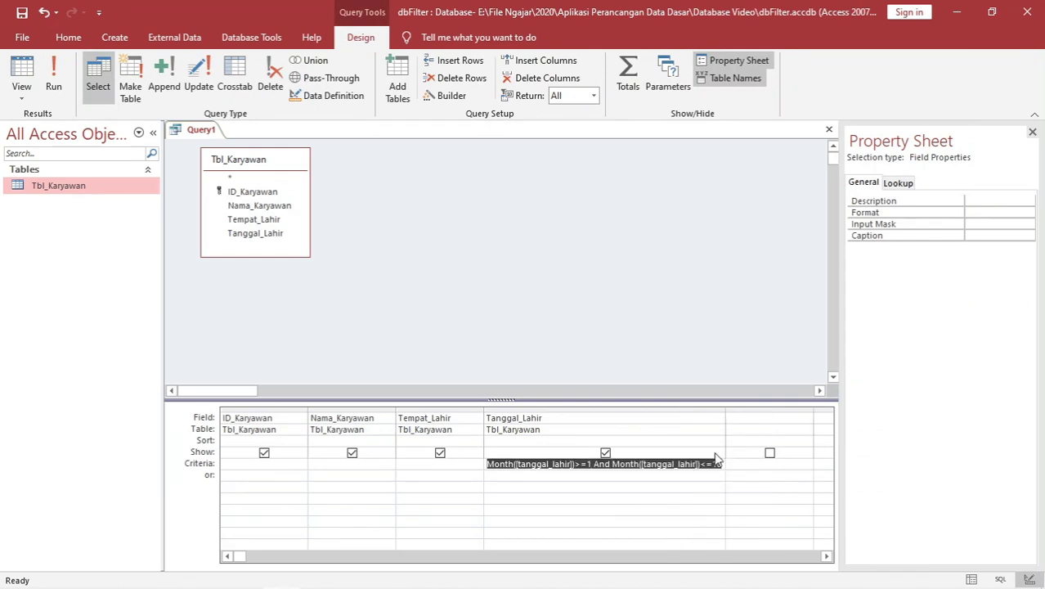
Review the Month criterion of Tanggal_Lahir in the Expression Builder and close it without changes.
left_click(446, 95)
left_click(595, 150)
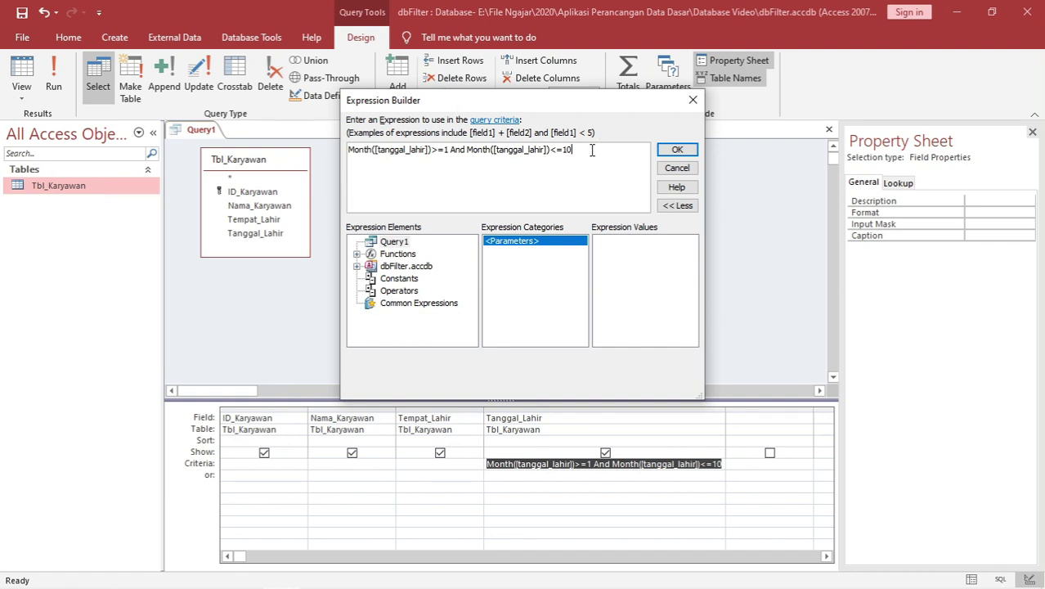
left_click_drag(593, 150, 343, 160)
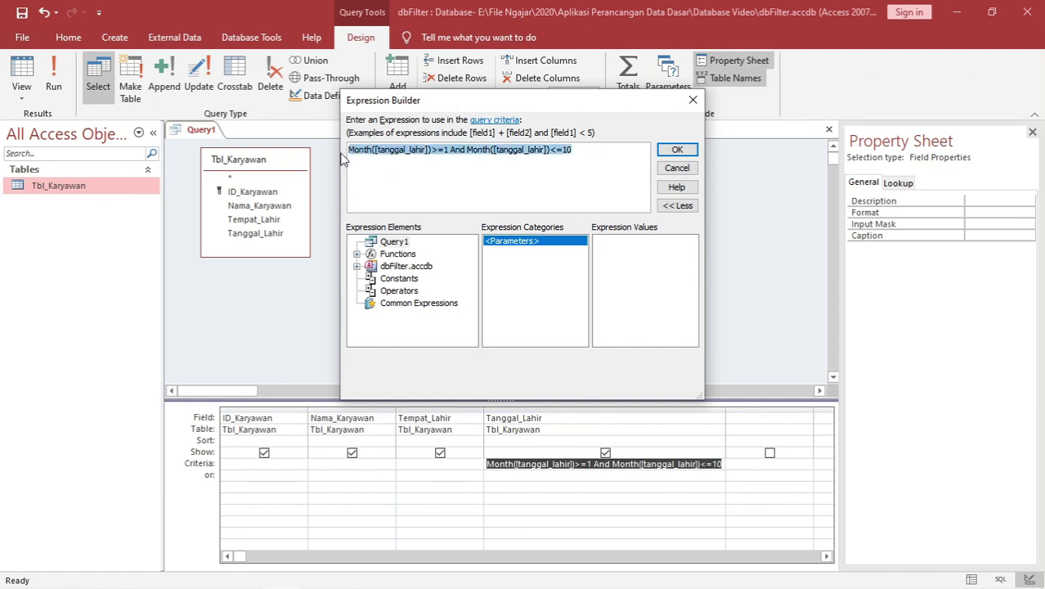
left_click(369, 163)
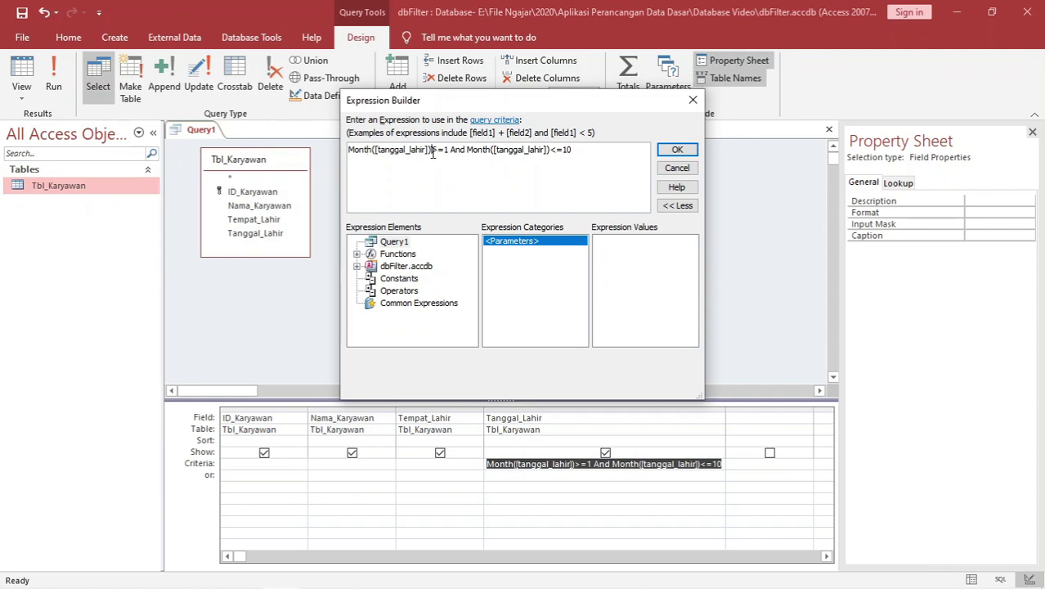
left_click_drag(434, 153, 343, 154)
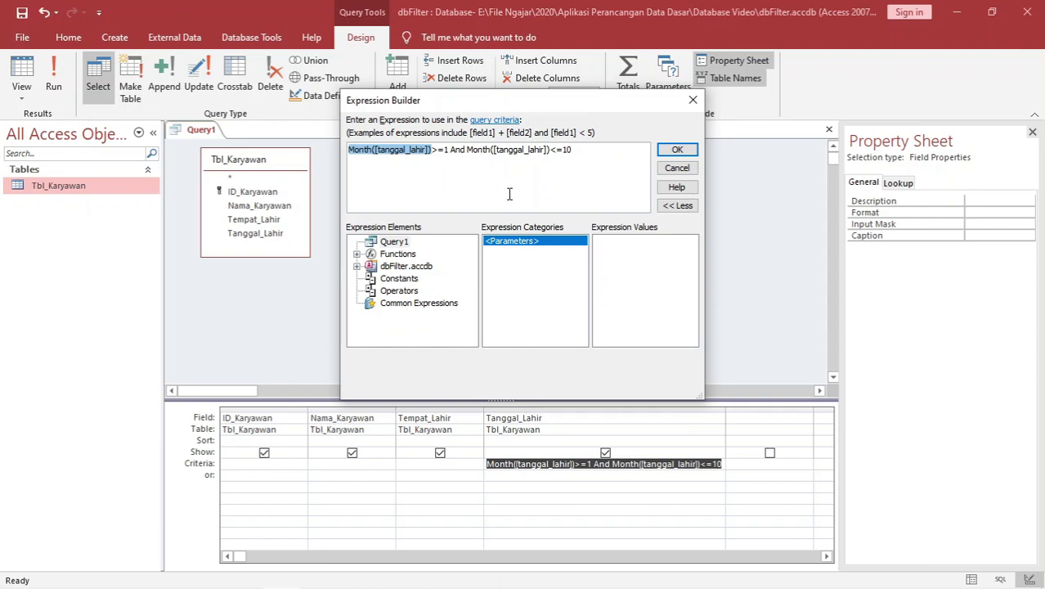
left_click(677, 168)
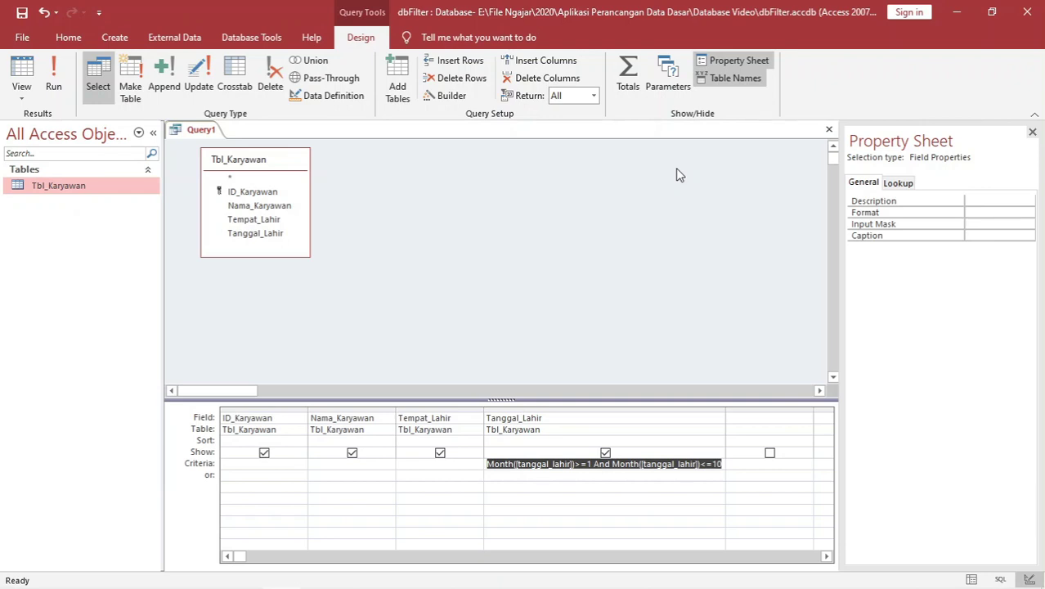
Run the query again with the Month criterion, review the listed birth dates and return to Design View.
left_click(208, 465)
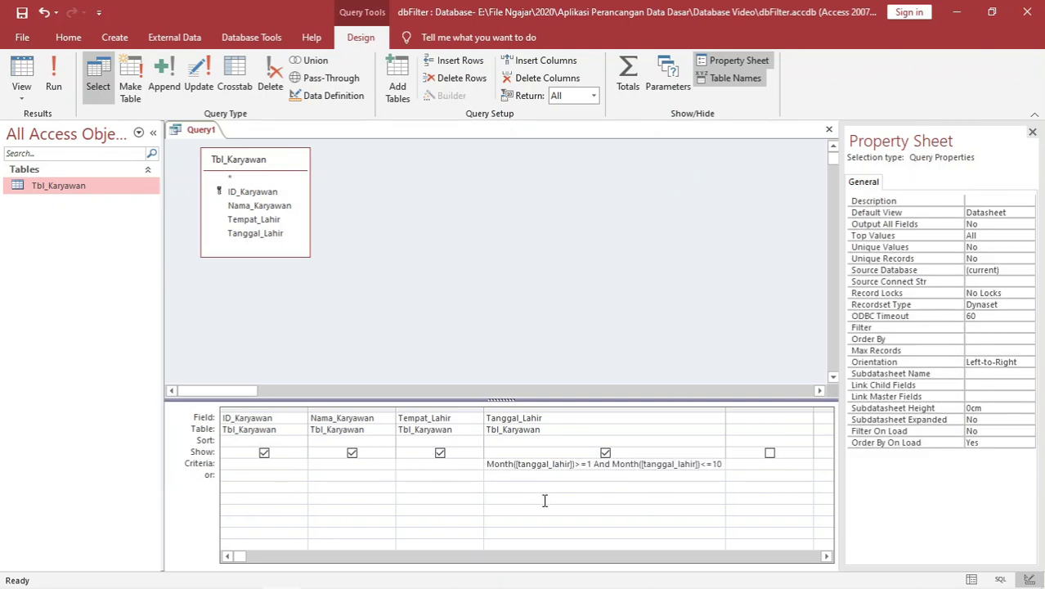
left_click(574, 465)
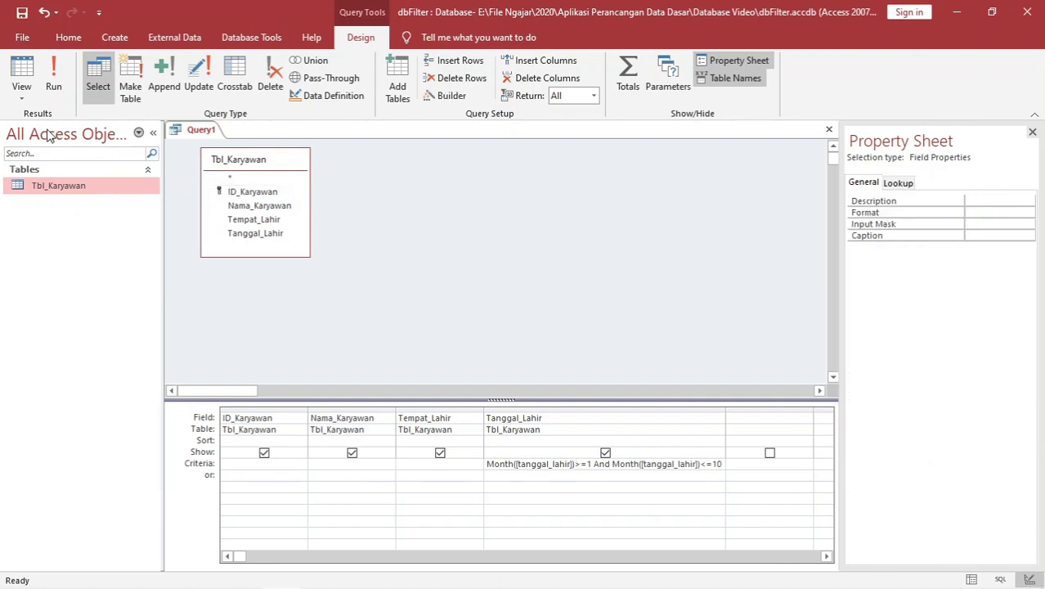
left_click(61, 82)
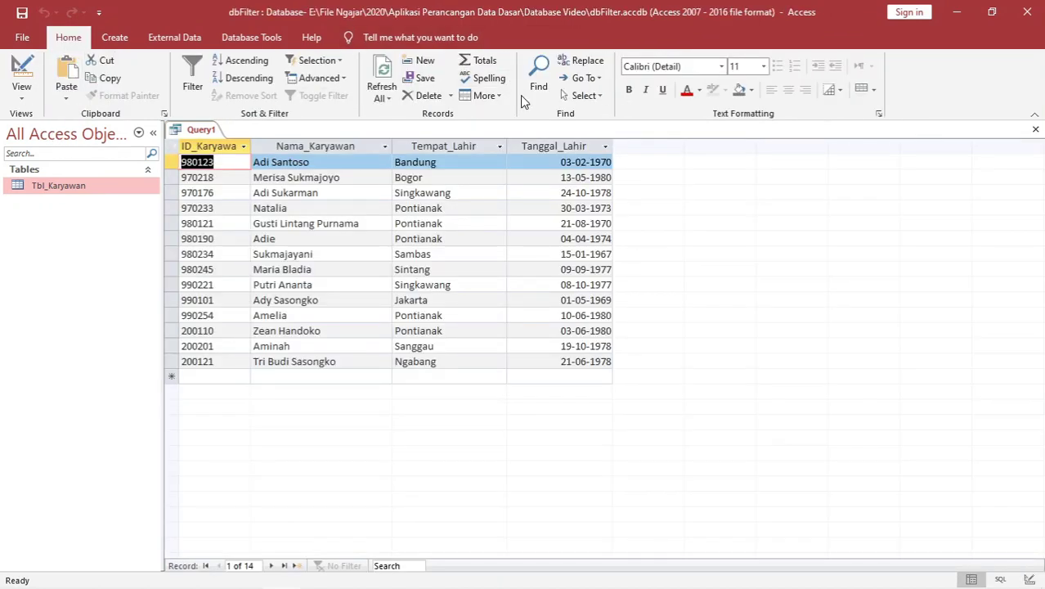
right_click(206, 135)
left_click(233, 197)
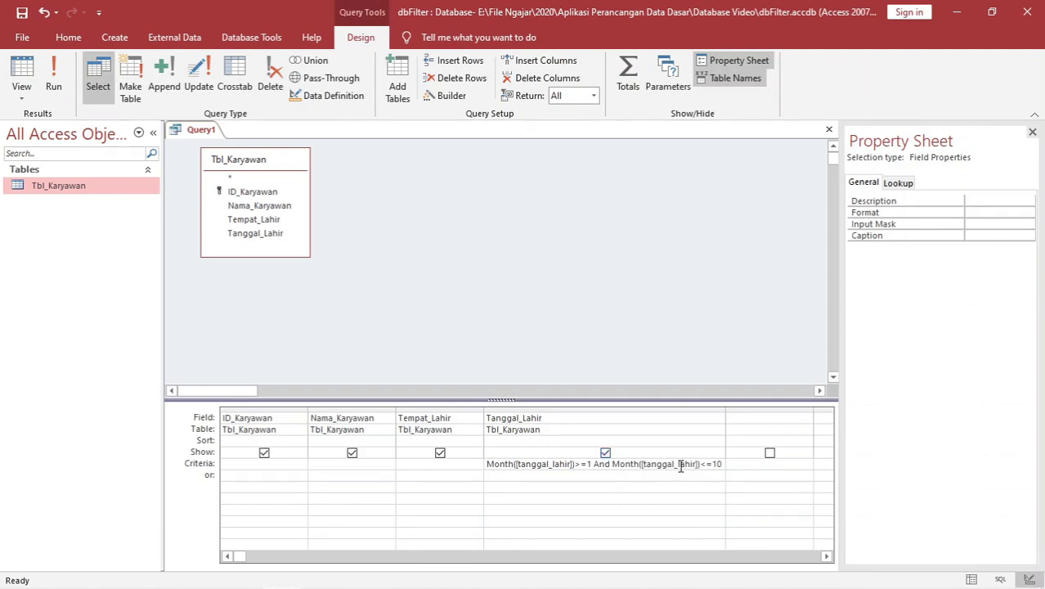
Enter Pontianak as the Tempat_Lahir criterion on the same row as the Month criterion.
left_click_drag(723, 464, 488, 466)
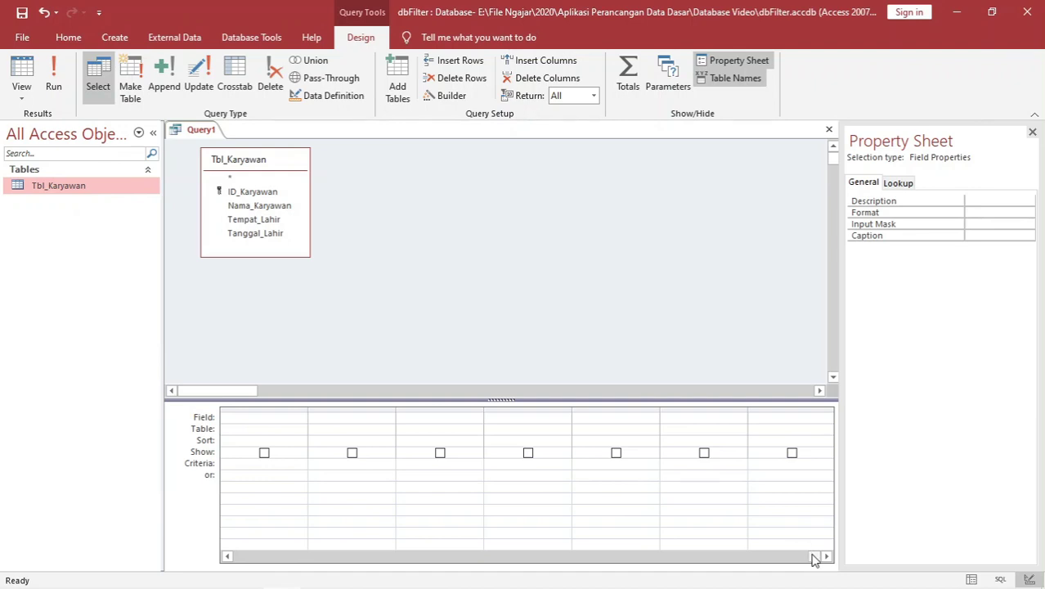
left_click_drag(815, 557, 490, 553)
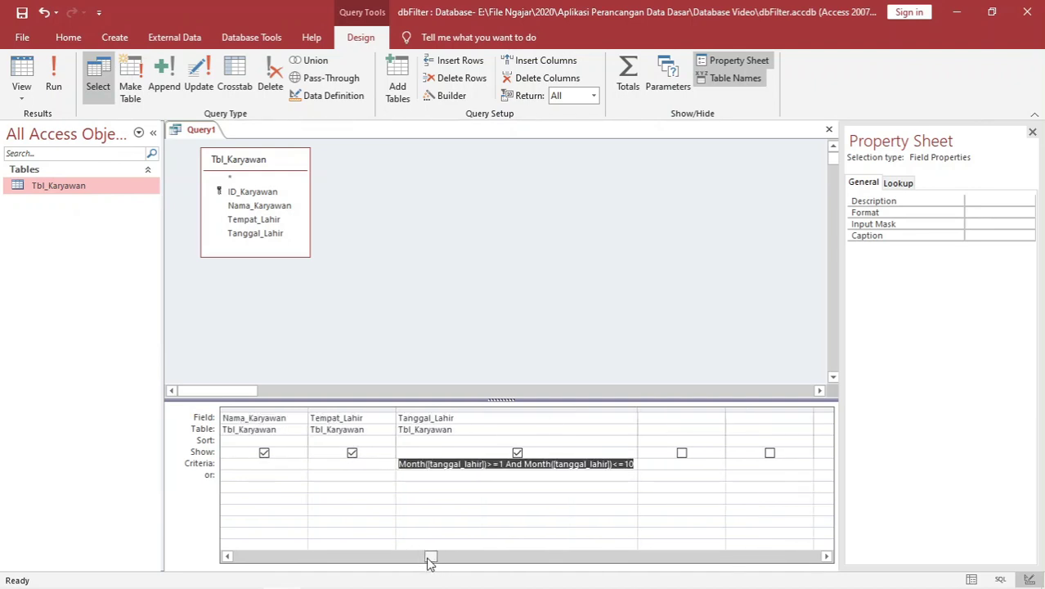
left_click(377, 466)
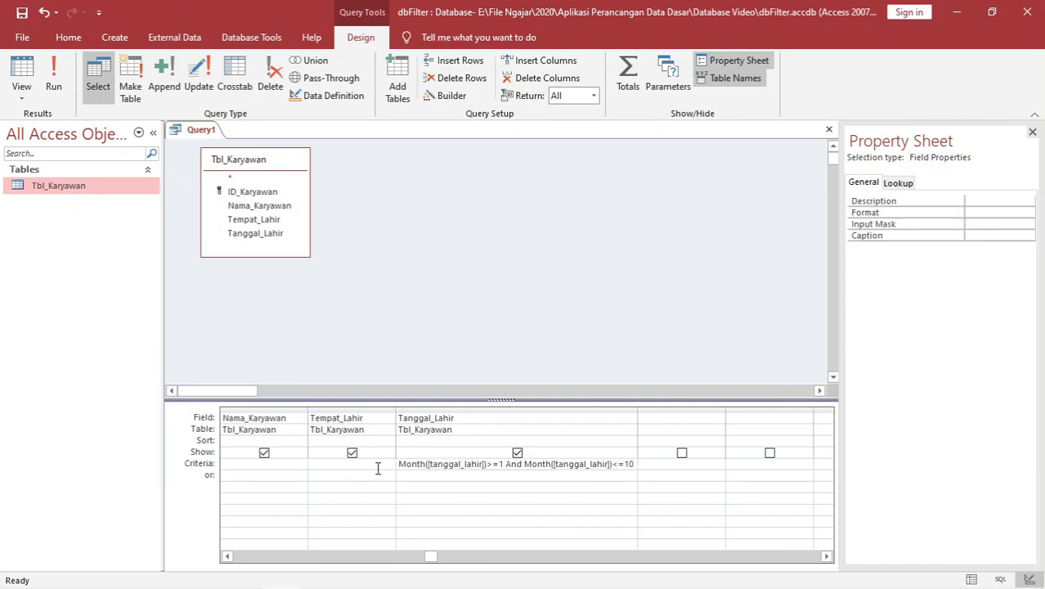
key("Left")
type("Pontianak")
key("Tab")
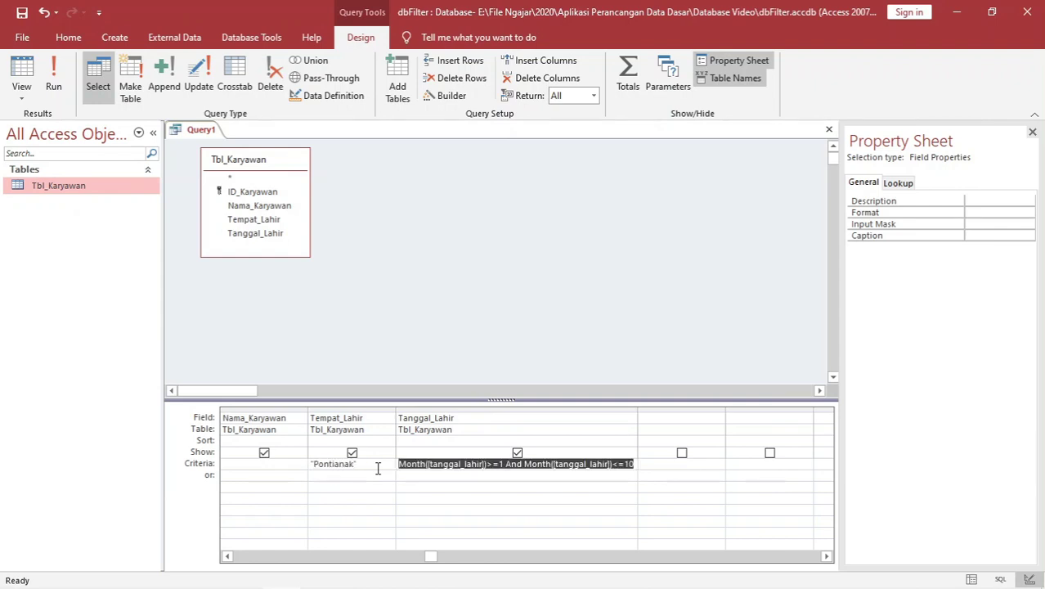
Run the query with the combined birthplace and birth month criteria, check the records and return to Design View.
left_click(53, 86)
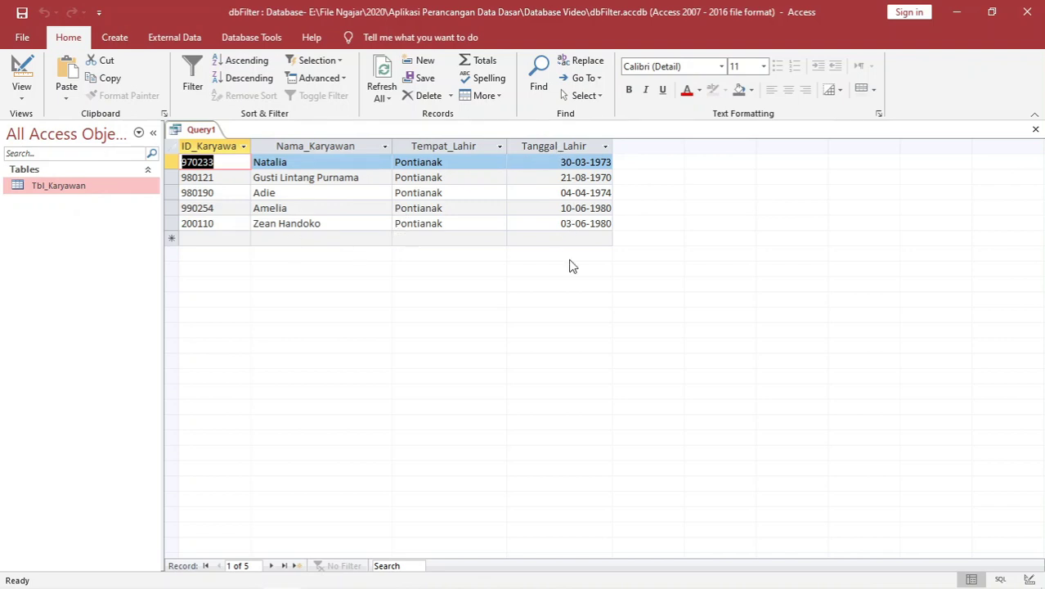
right_click(208, 129)
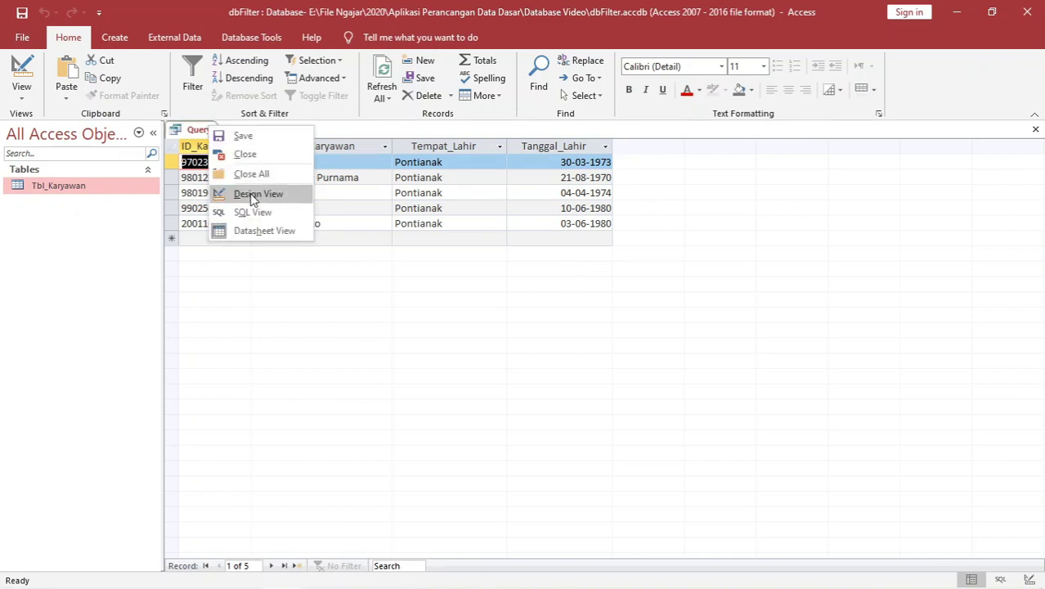
left_click(248, 193)
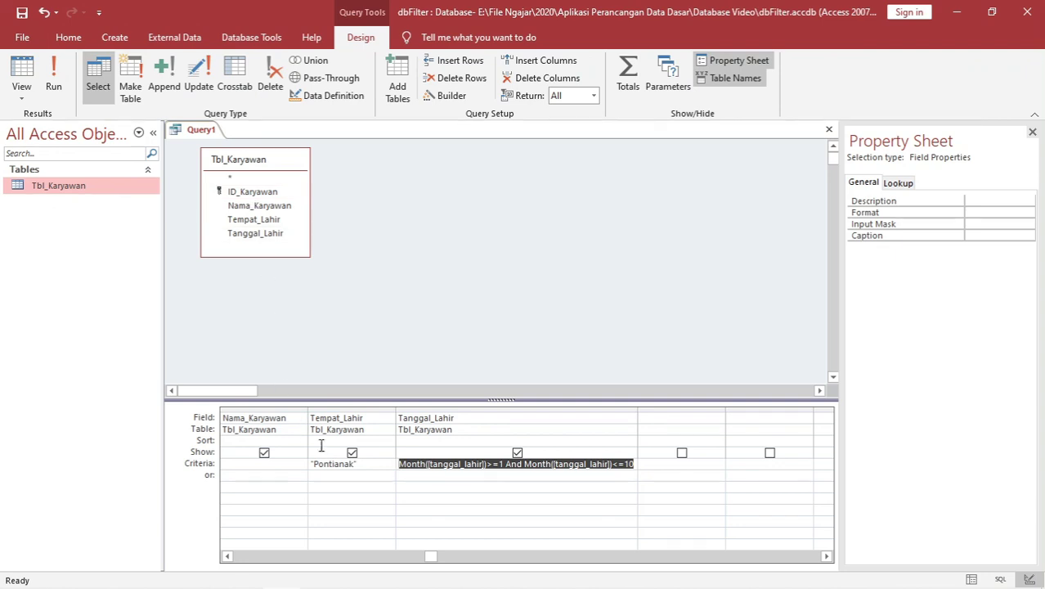
left_click(365, 465)
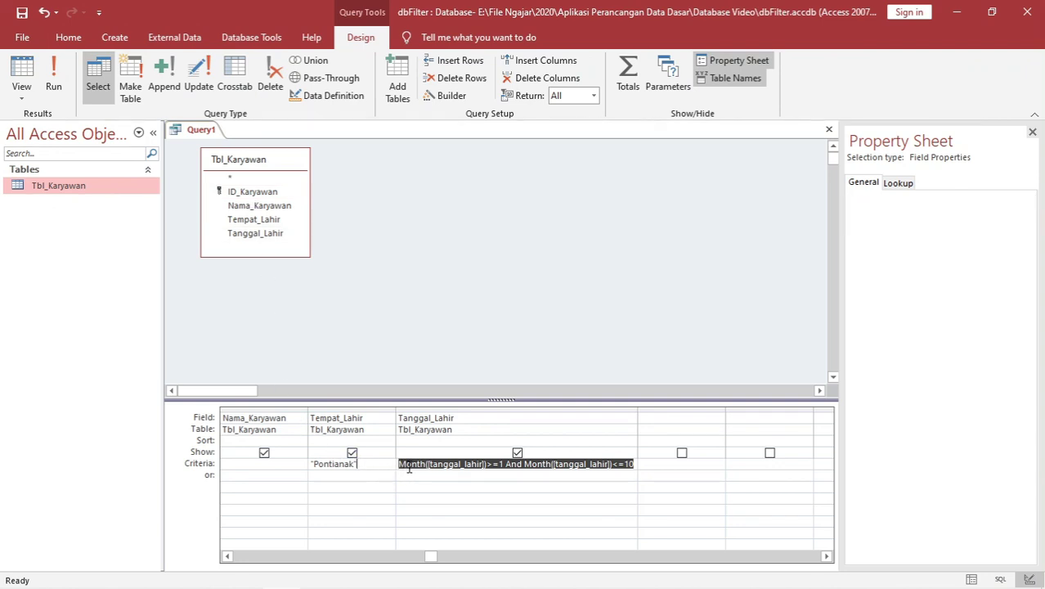
left_click(387, 465)
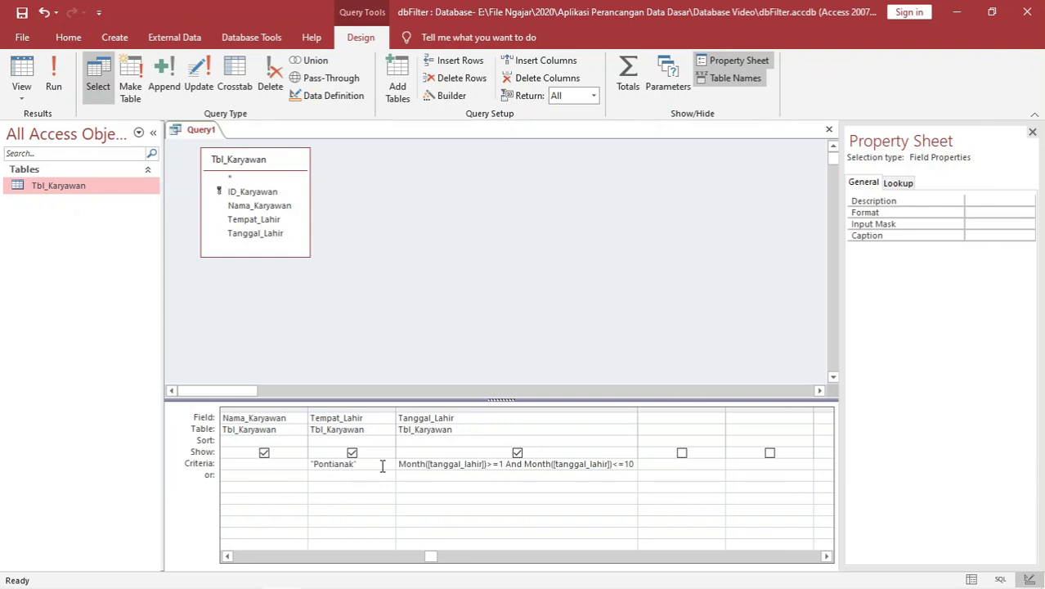
left_click(461, 418)
left_click(479, 468)
left_click(403, 464)
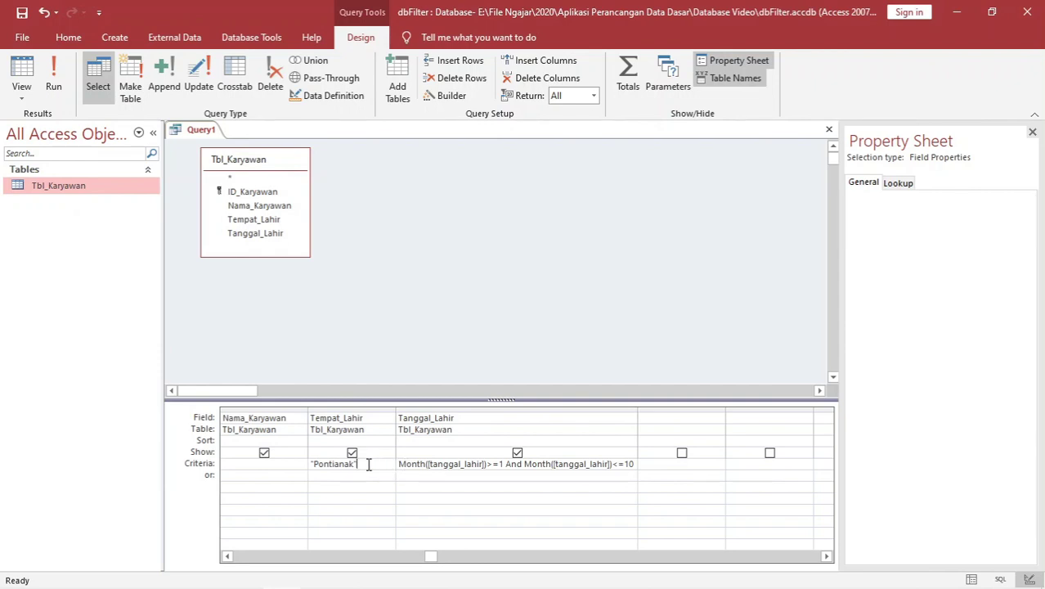
Move the "Pontianak" criterion of Tempat_Lahir from the Criteria row to the or row, keeping the Month criterion in place.
left_click_drag(366, 463, 303, 472)
key("ctrl+c")
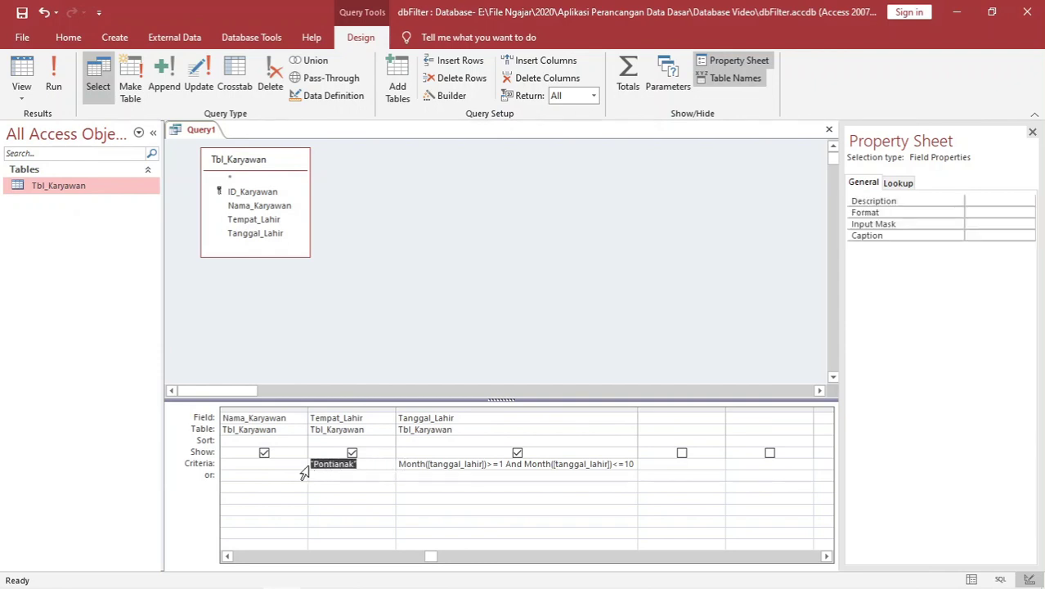
key("BackSpace")
left_click(336, 476)
key("ctrl+v")
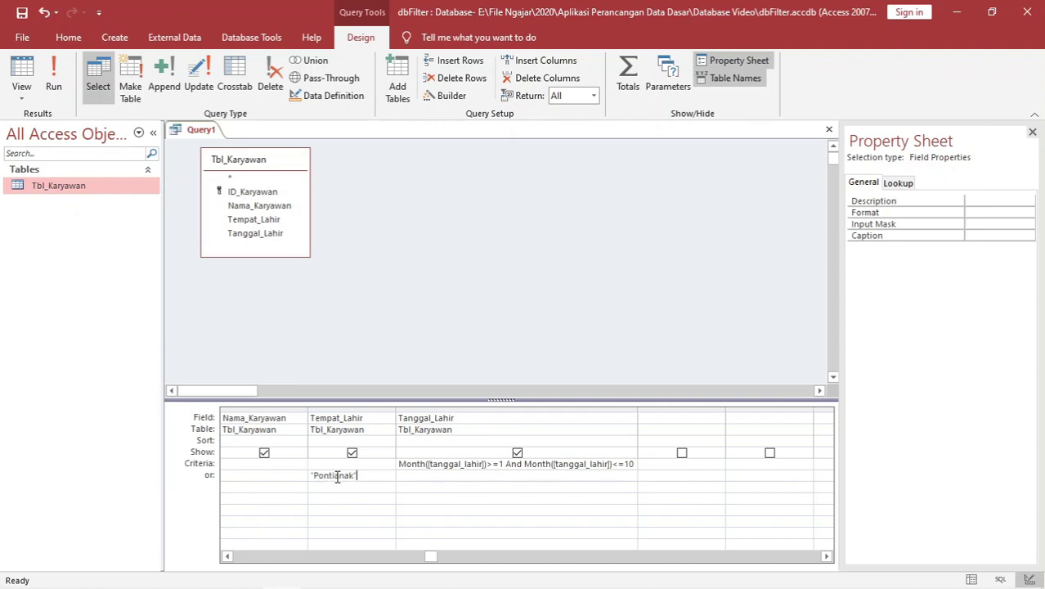
left_click(412, 463)
left_click(359, 478)
Run the query with the birth month or birthplace criteria, check the birthplaces and birth dates, and return to Design View.
left_click(70, 67)
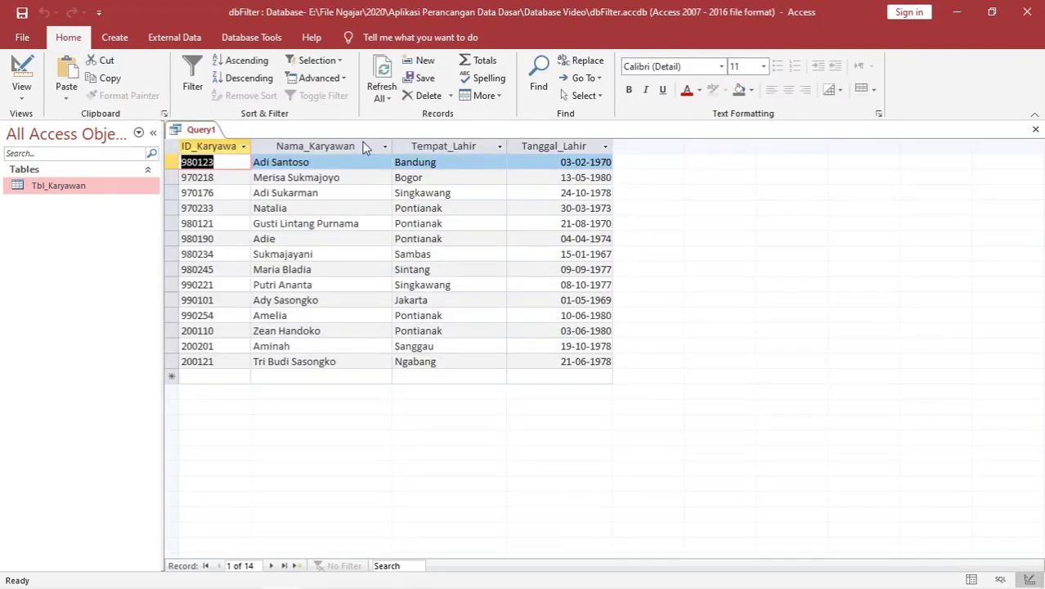
left_click(522, 235)
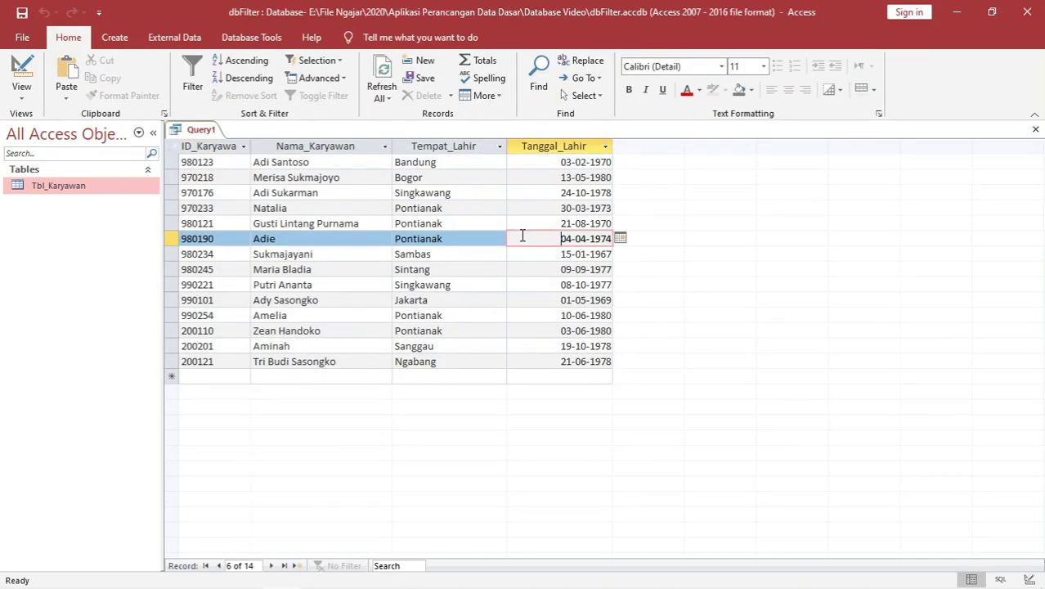
left_click(444, 164)
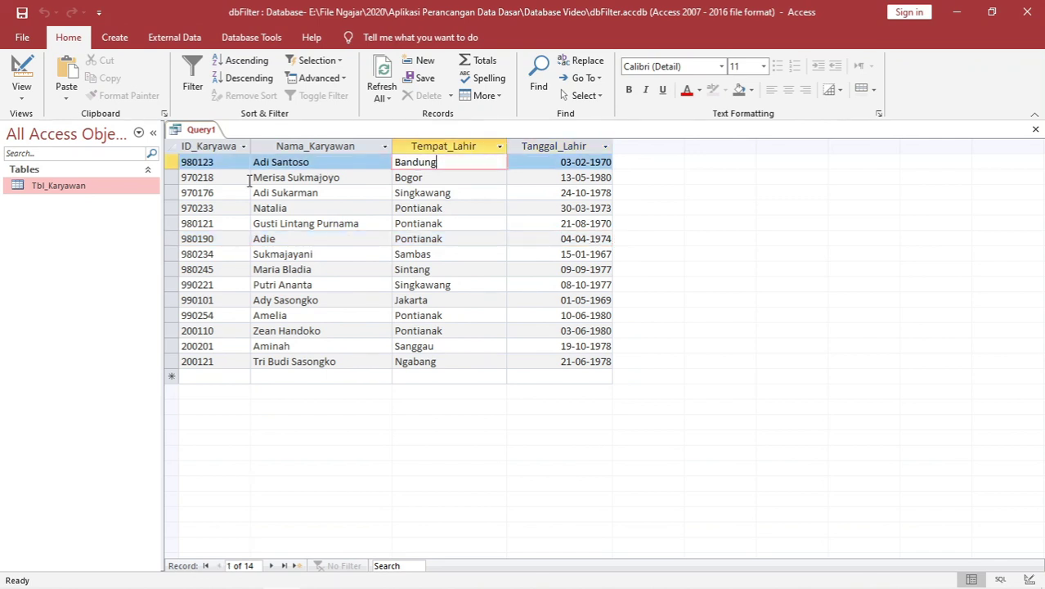
left_click(172, 162)
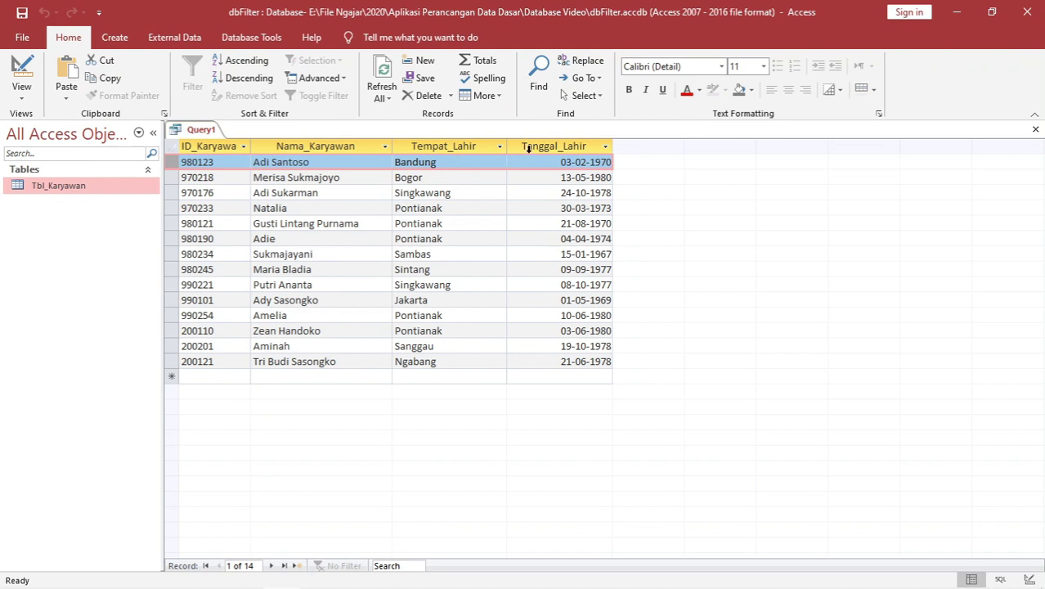
left_click(584, 163)
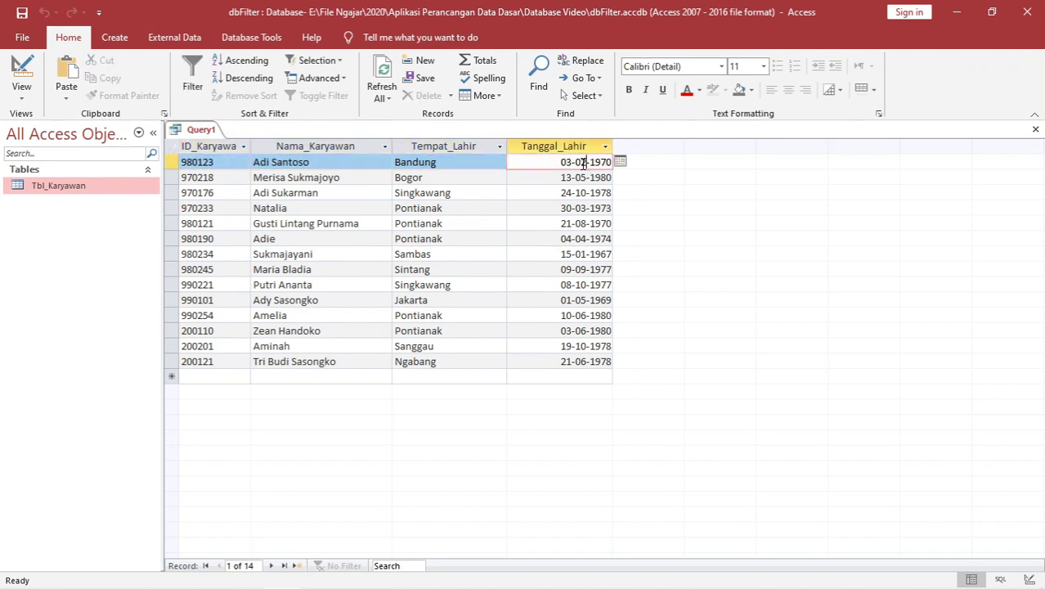
double_click(583, 163)
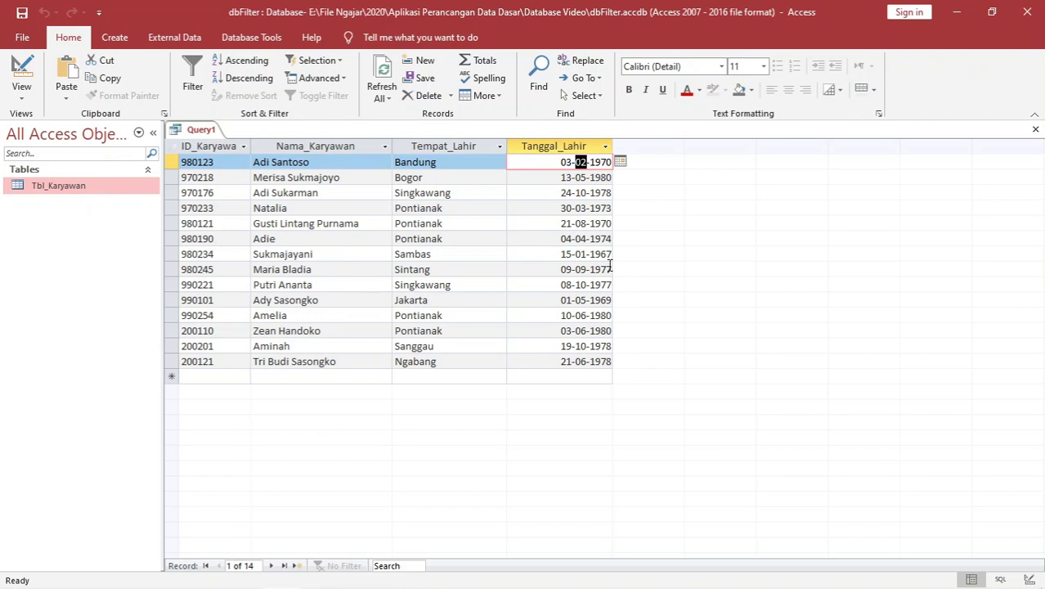
key("Delete")
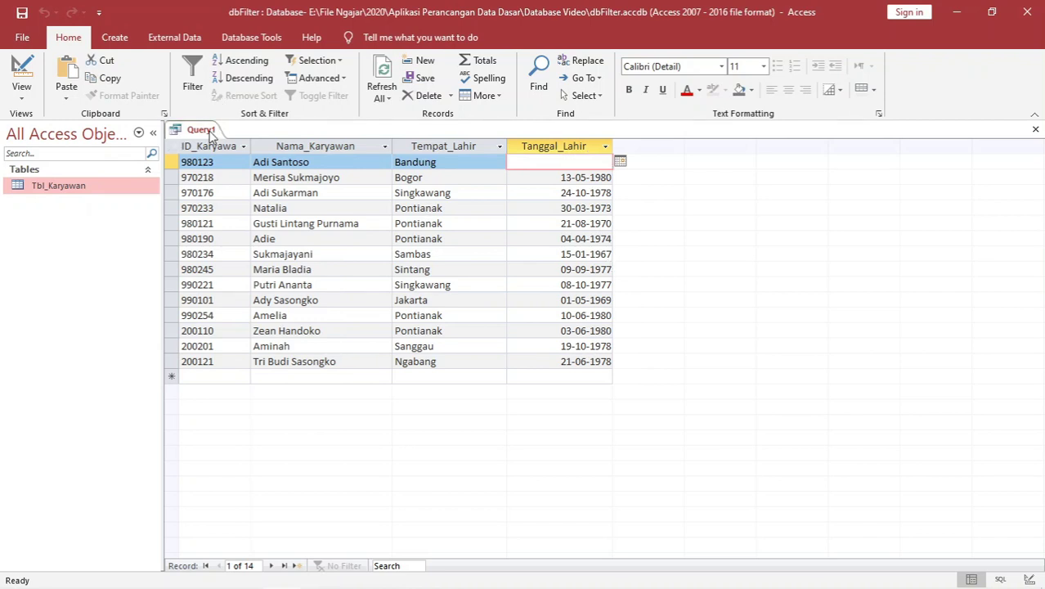
right_click(211, 135)
left_click(239, 200)
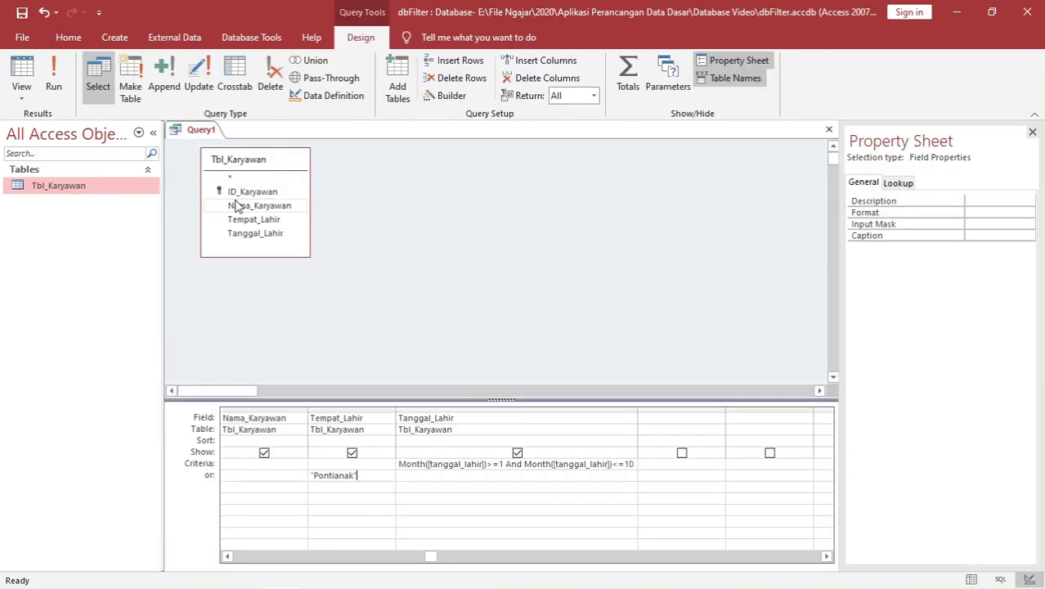
Clear the Month criterion from Tanggal_Lahir and the "Pontianak" criterion from the or row of Tempat_Lahir.
left_click(378, 466)
double_click(434, 464)
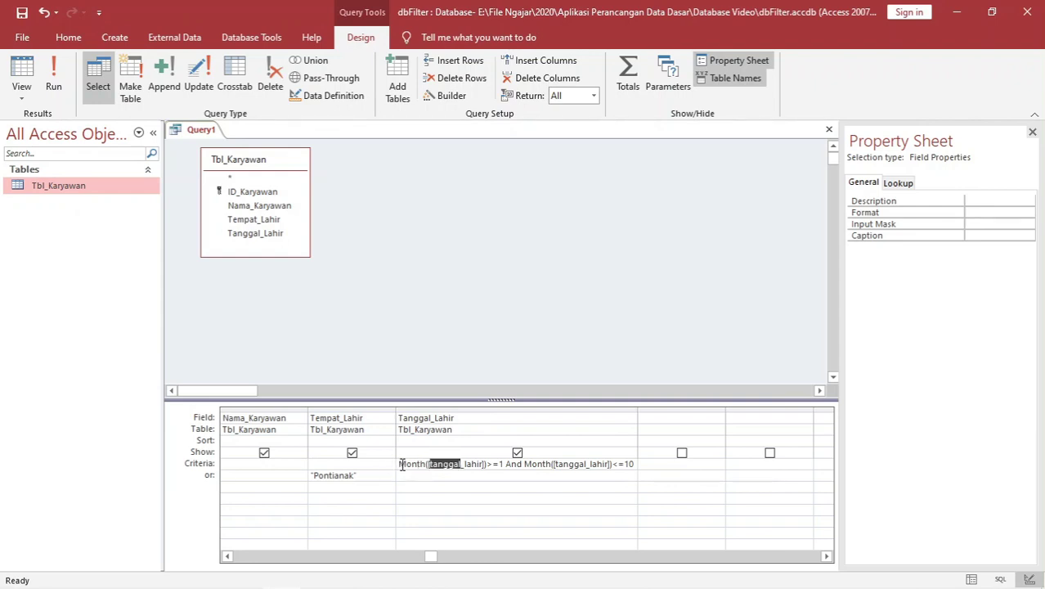
left_click(402, 463)
left_click(350, 476)
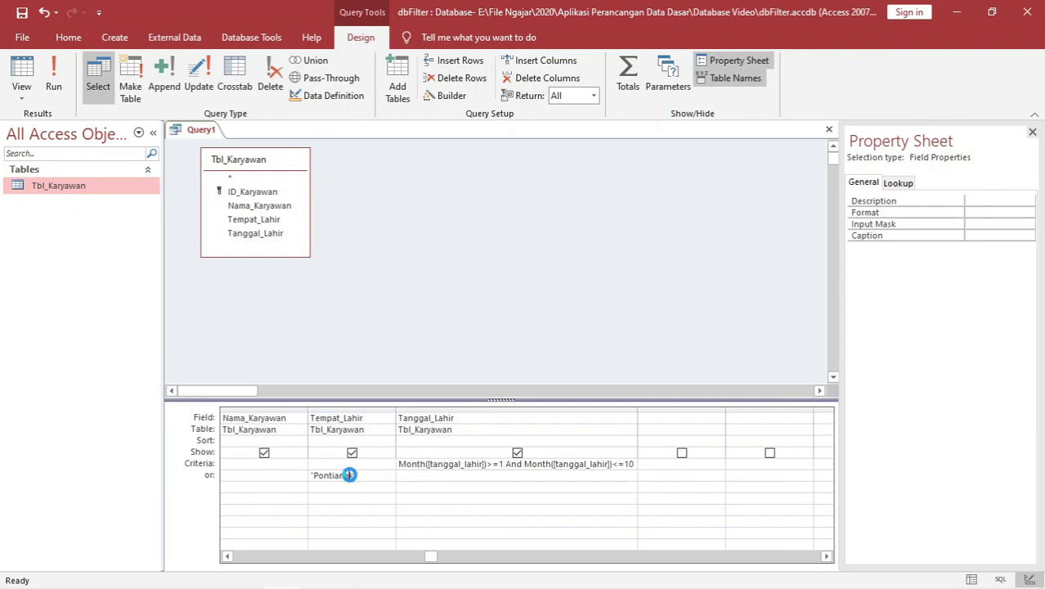
left_click(408, 465)
left_click(229, 557)
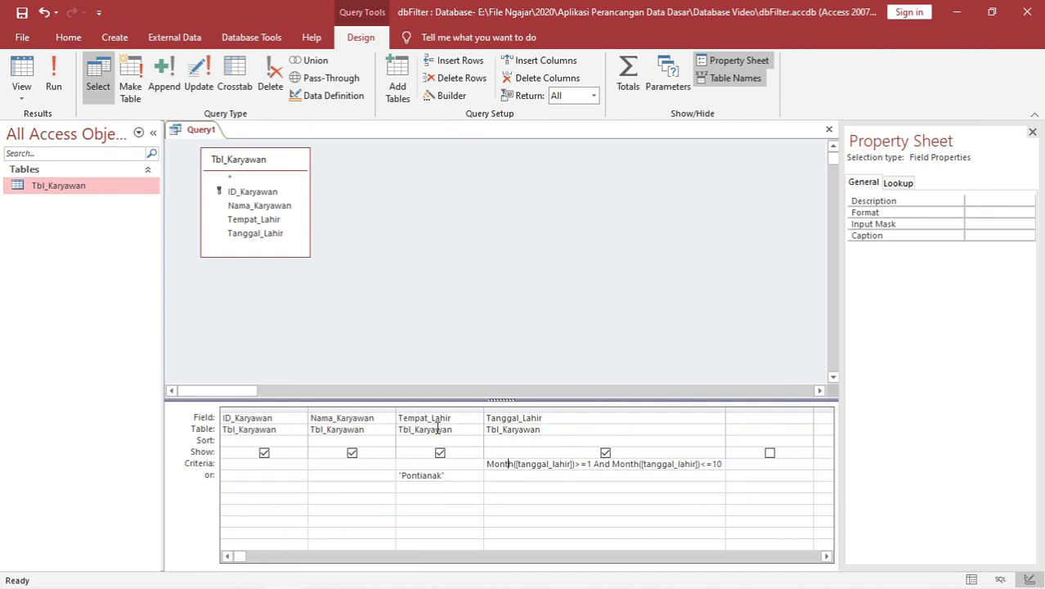
left_click(482, 468)
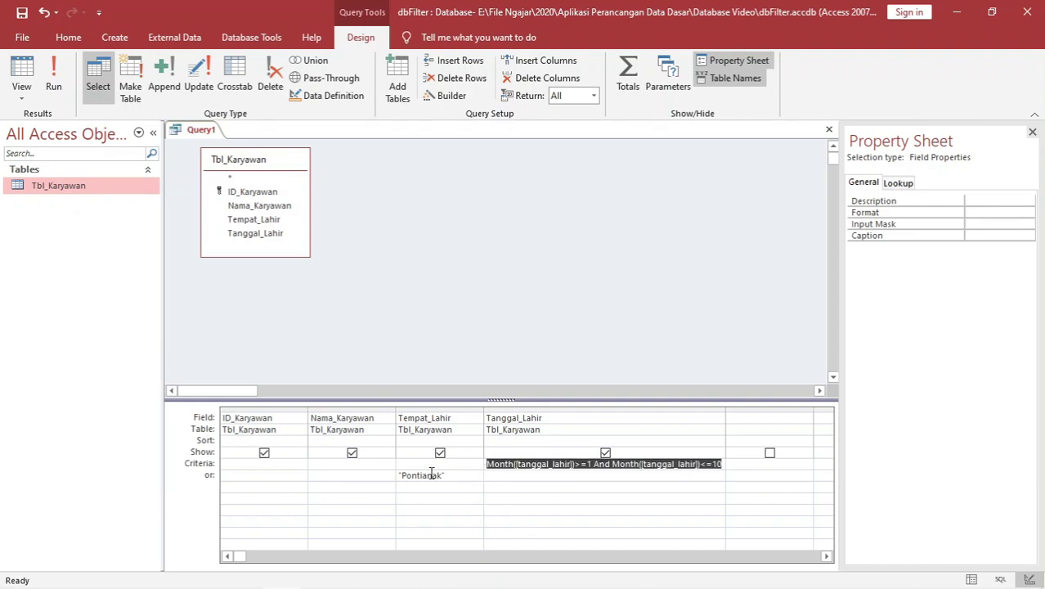
key("Delete")
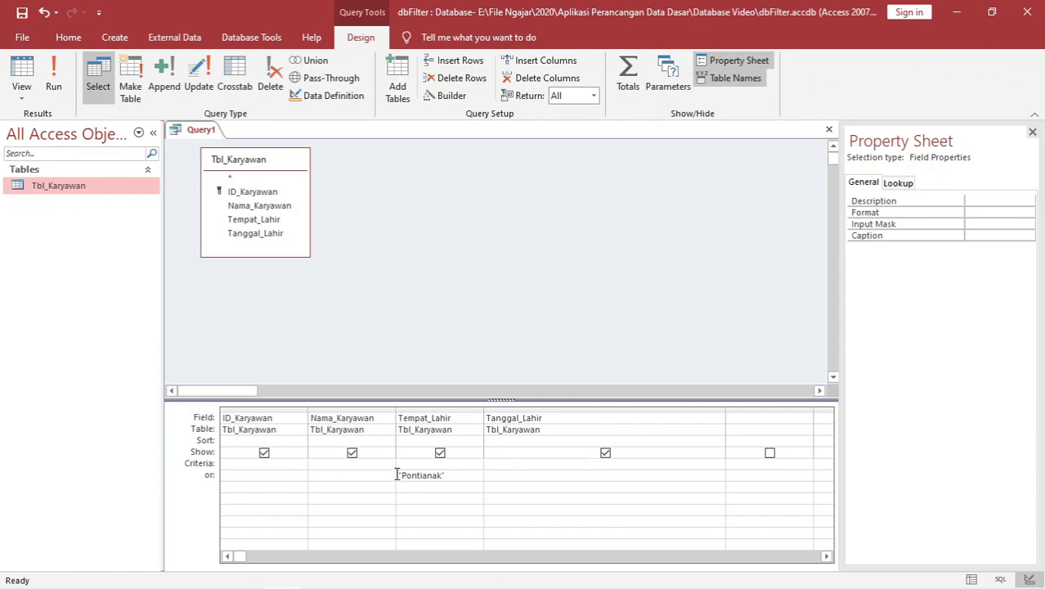
left_click(394, 474)
key("Delete")
Build the Tempat_Lahir criterion "Pontianak" Or "Sanggau" Or "Jakarta" in the Expression Builder and widen the column to fit it.
left_click(400, 464)
left_click(450, 96)
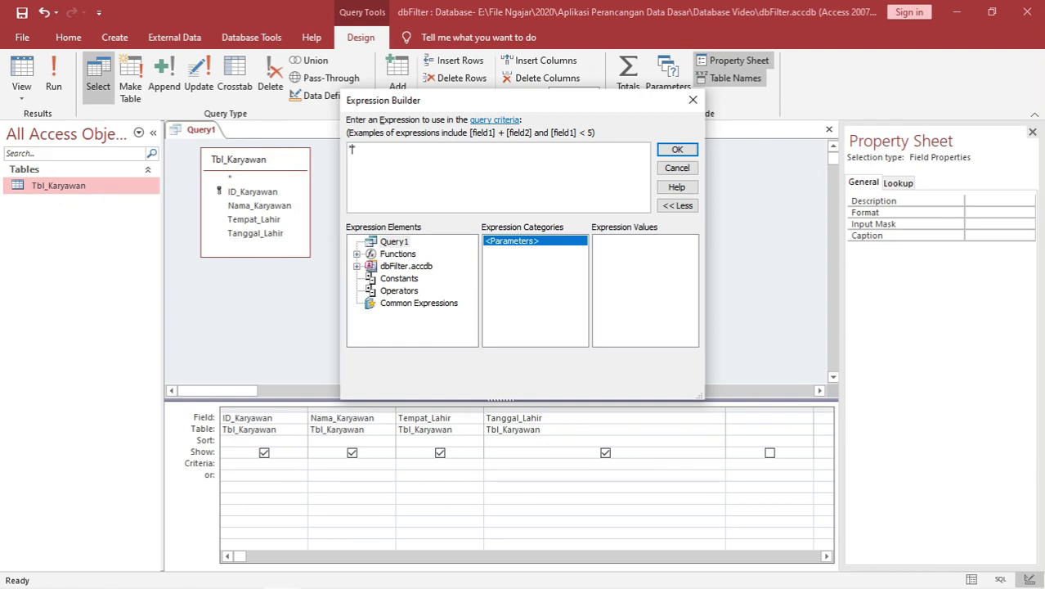
type("\"Pontianak\" o")
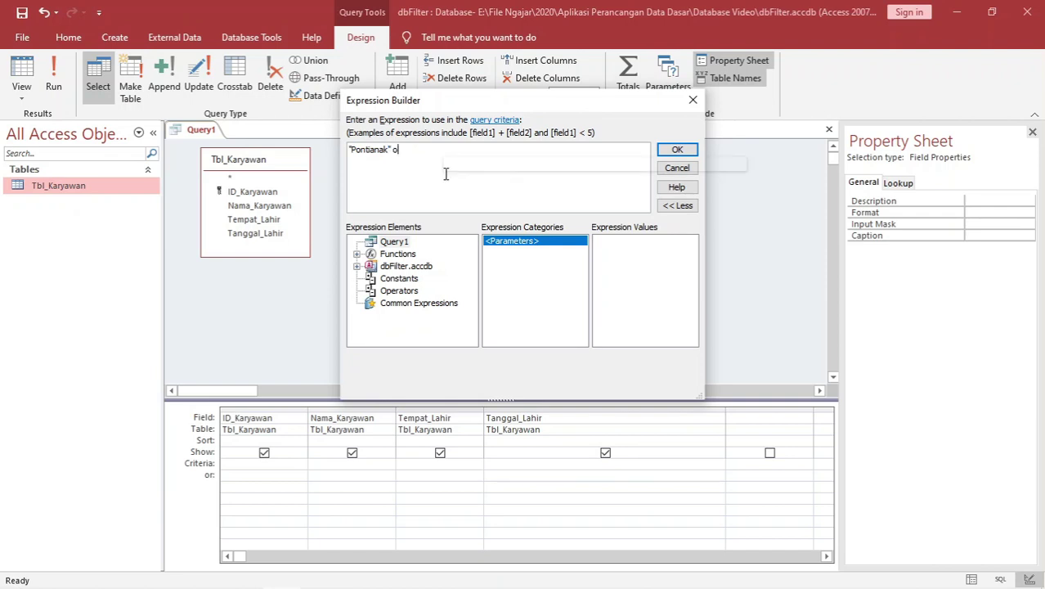
type("r \"\"")
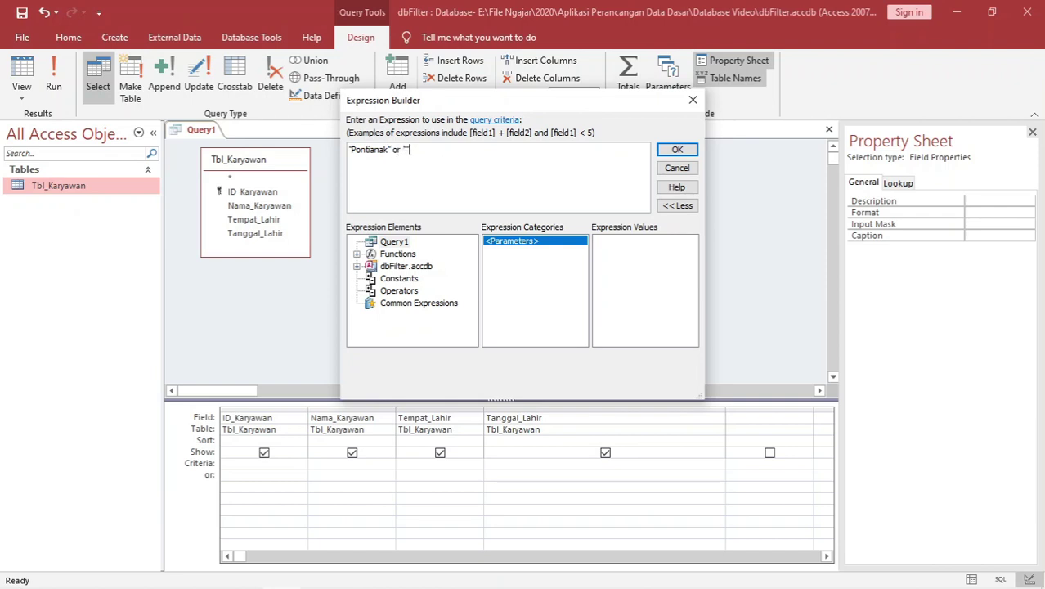
type("Sanggau")
type("or ")
type("Jakarta")
left_click(677, 150)
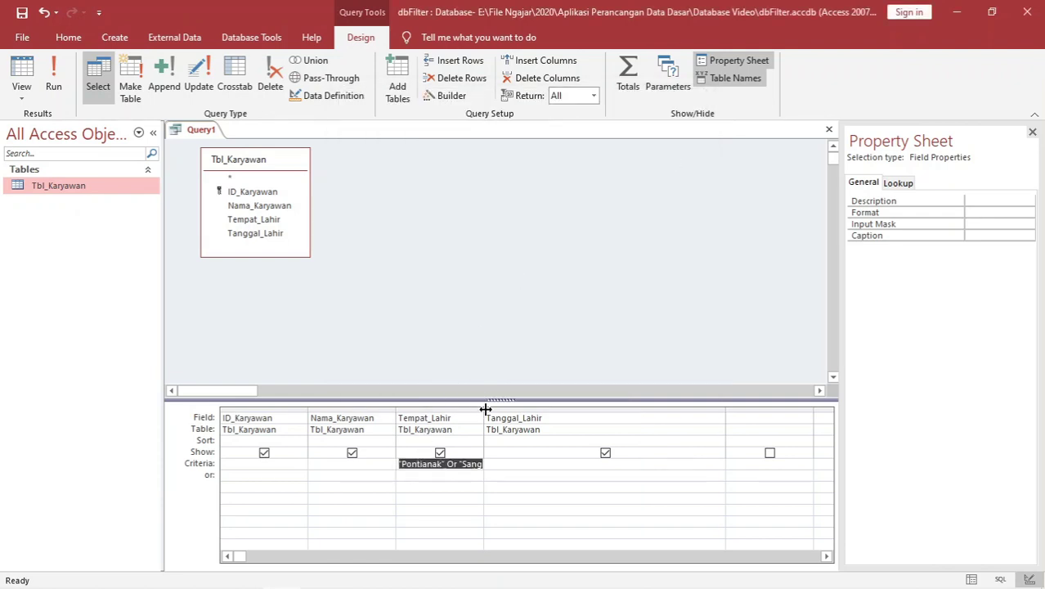
left_click_drag(485, 409, 593, 413)
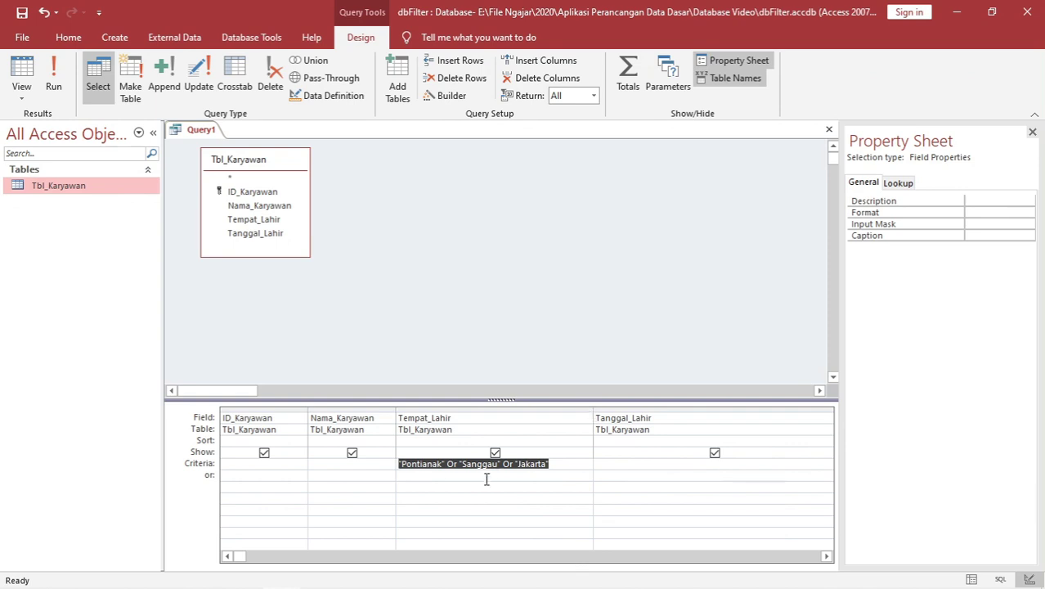
left_click(434, 474)
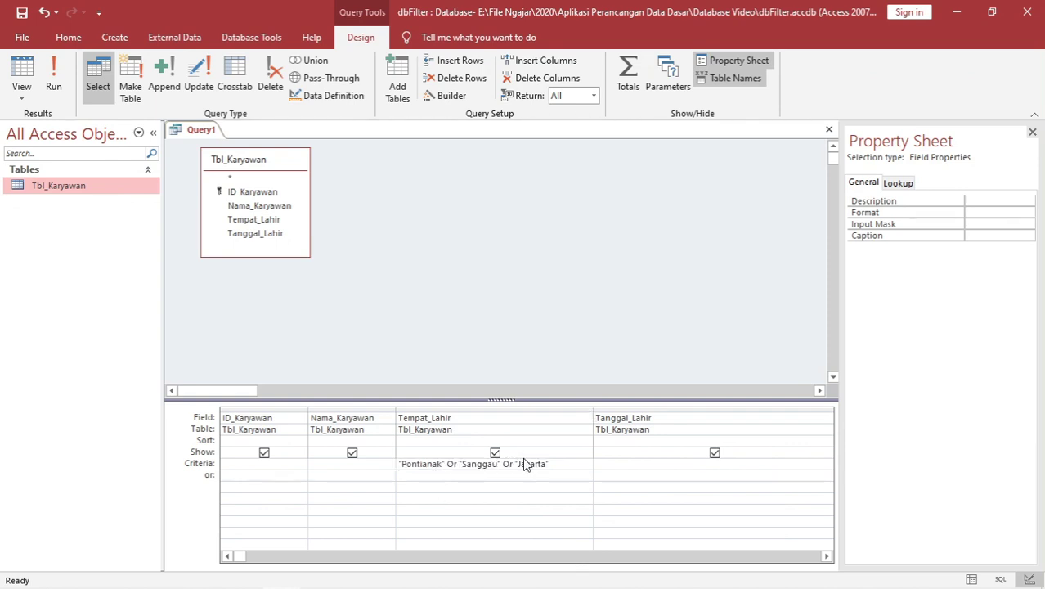
Run the query with the three alternative birthplaces, review the Tempat_Lahir values and return to Design View.
left_click_drag(550, 463, 396, 465)
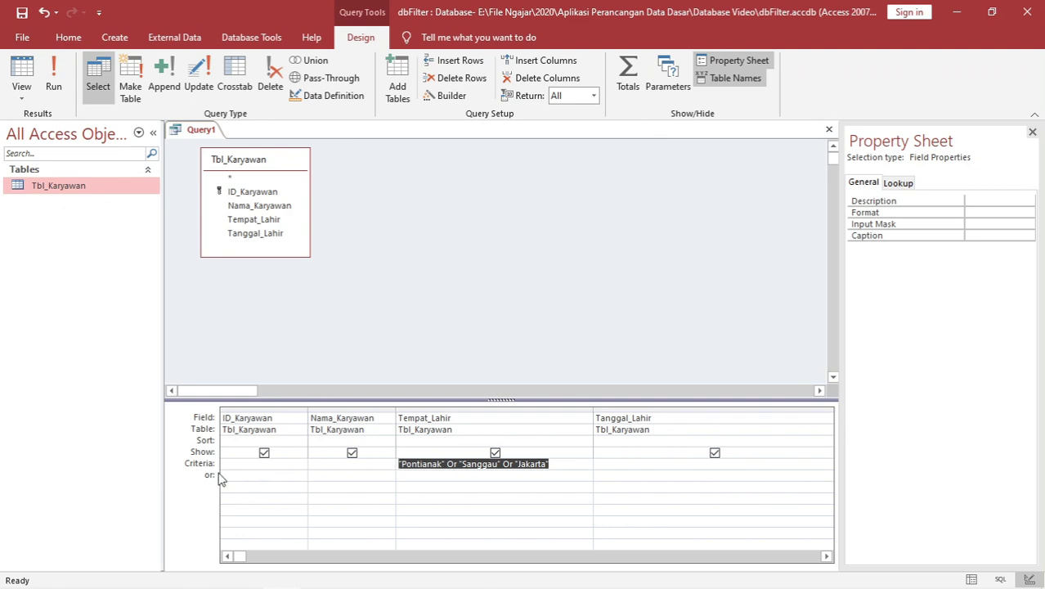
double_click(451, 464)
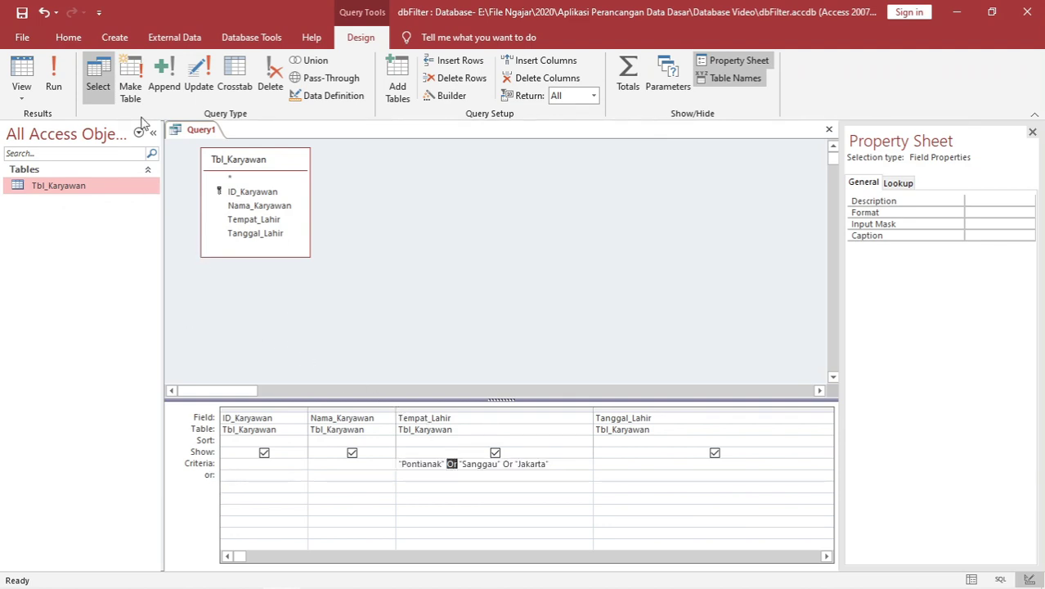
left_click(55, 72)
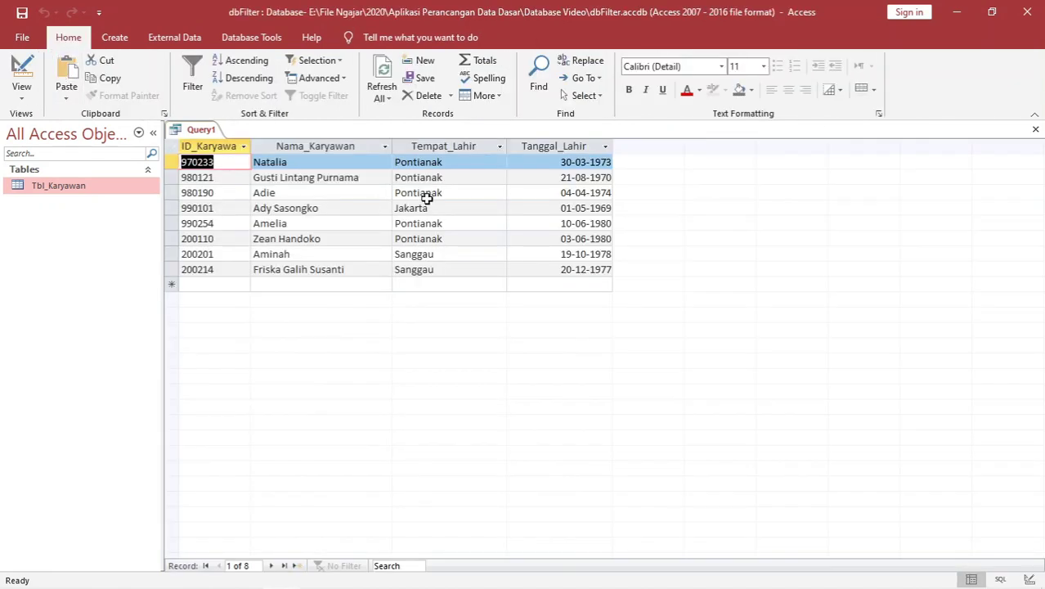
left_click(472, 191)
left_click(455, 161)
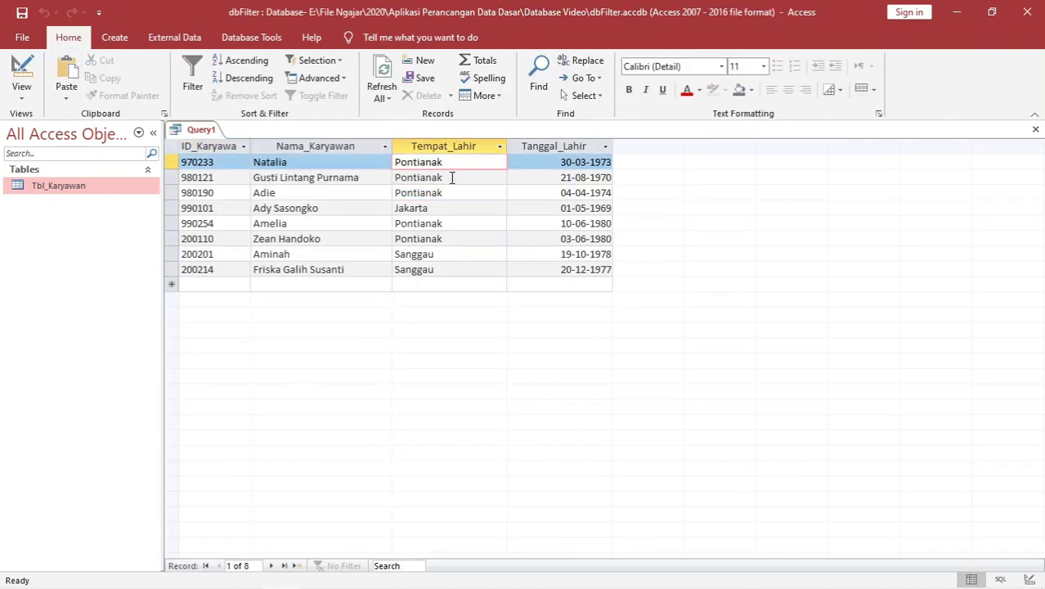
left_click(472, 254)
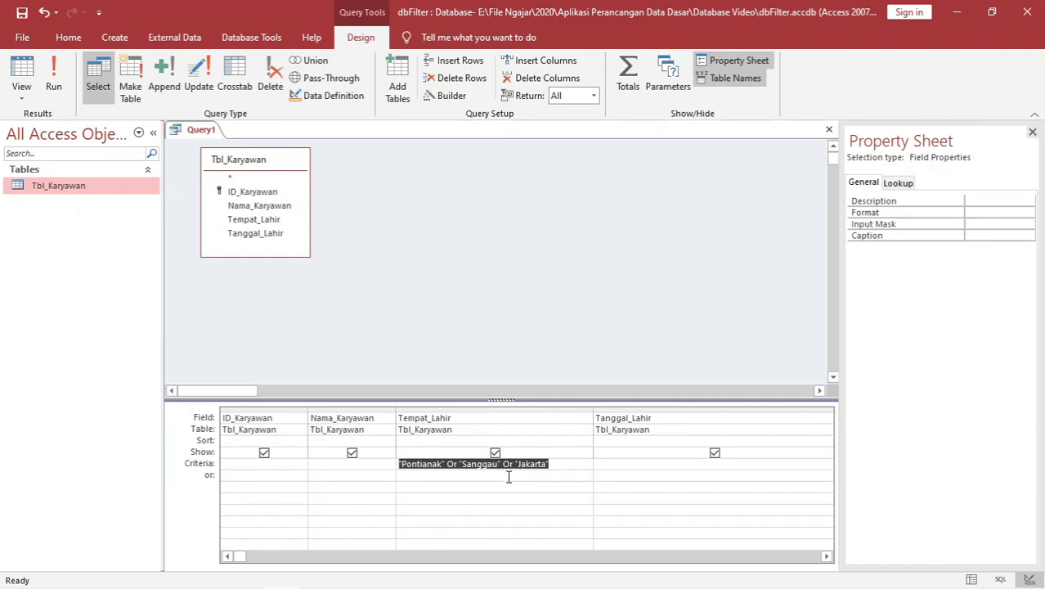
Replace both Or operators in the Tempat_Lahir criterion with And, between "Pontianak", "Sanggau" and "Jakarta".
double_click(451, 464)
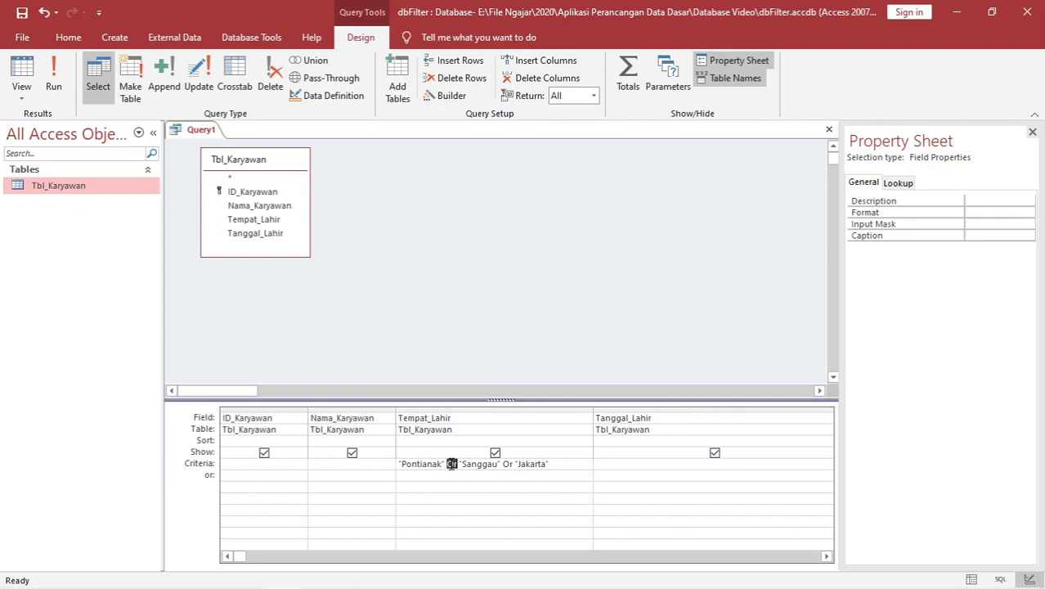
left_click(336, 463)
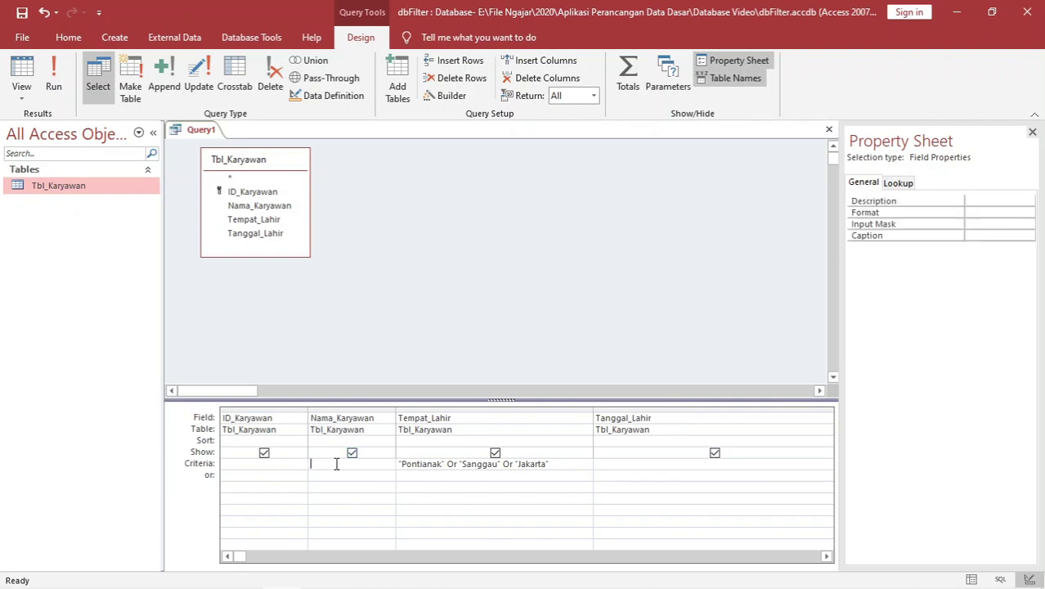
double_click(462, 463)
double_click(453, 464)
type("and")
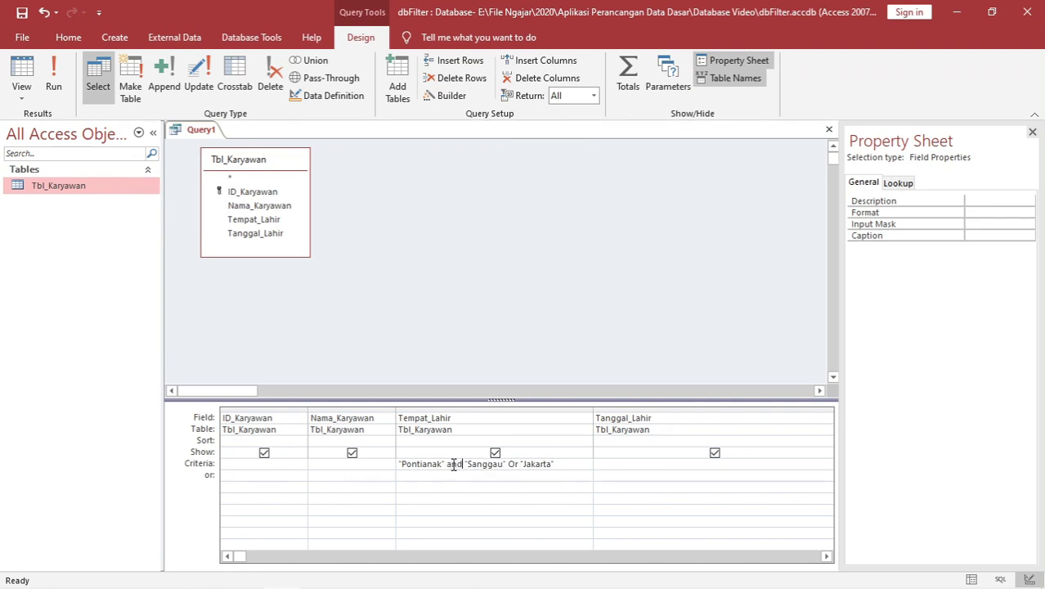
double_click(514, 463)
type("and")
Review the And criterion's three birthplaces, run the query to check its records and return to Design View.
double_click(430, 463)
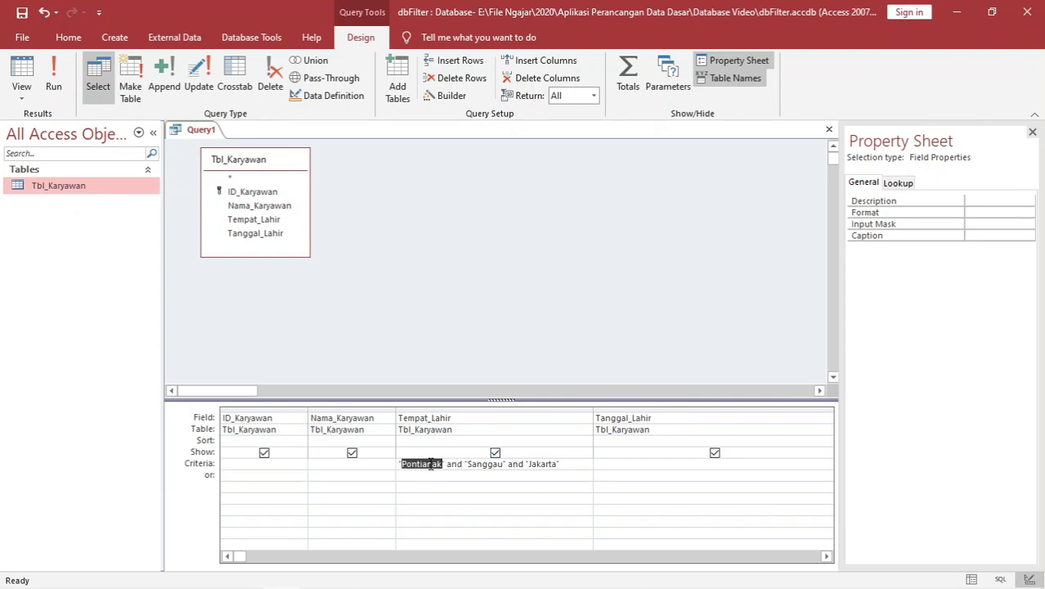
double_click(485, 464)
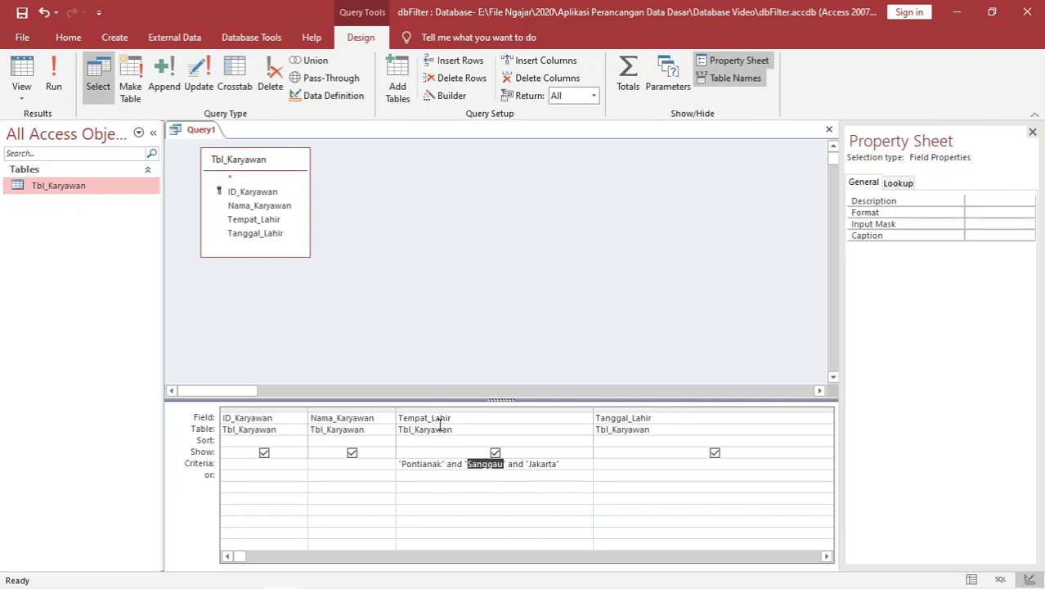
double_click(545, 464)
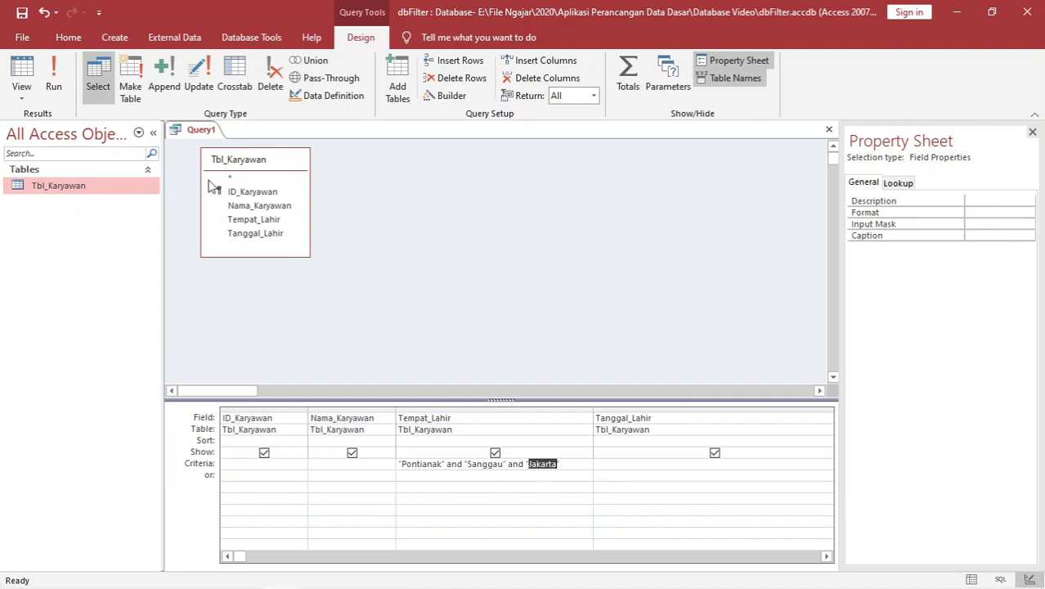
left_click(55, 83)
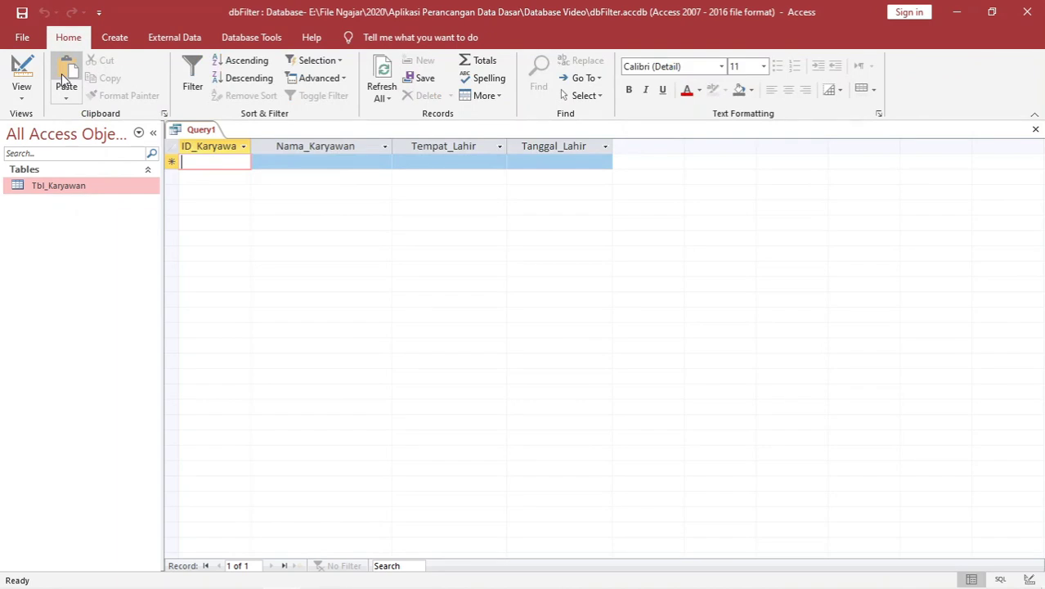
right_click(209, 130)
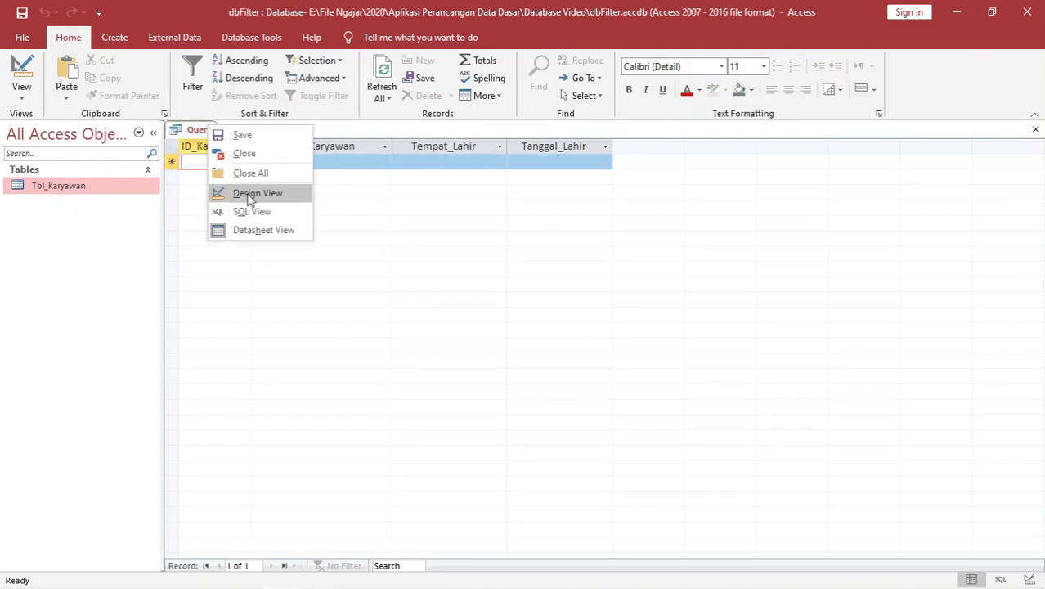
left_click(219, 193)
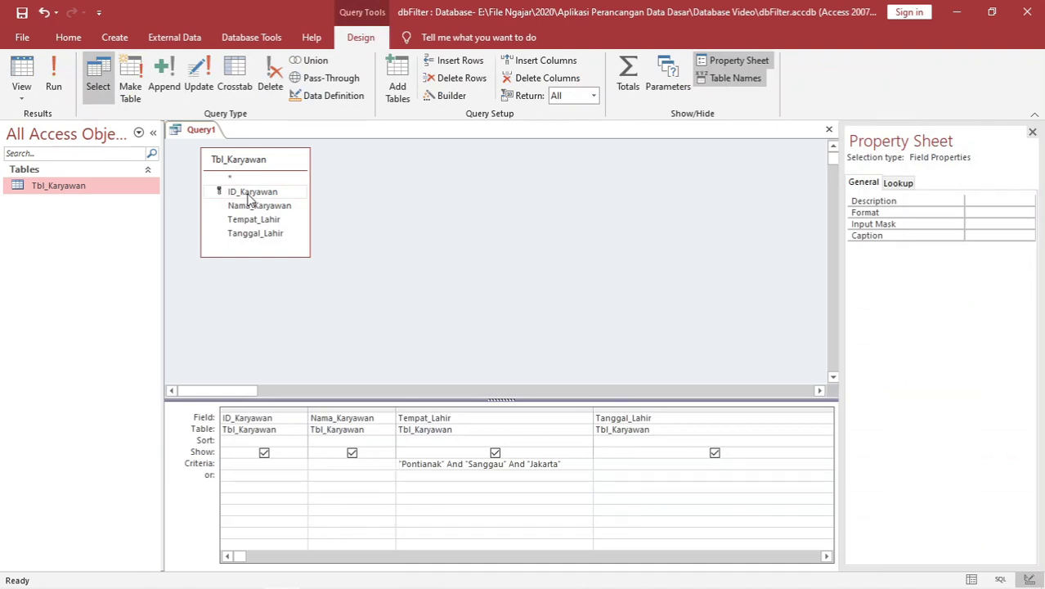